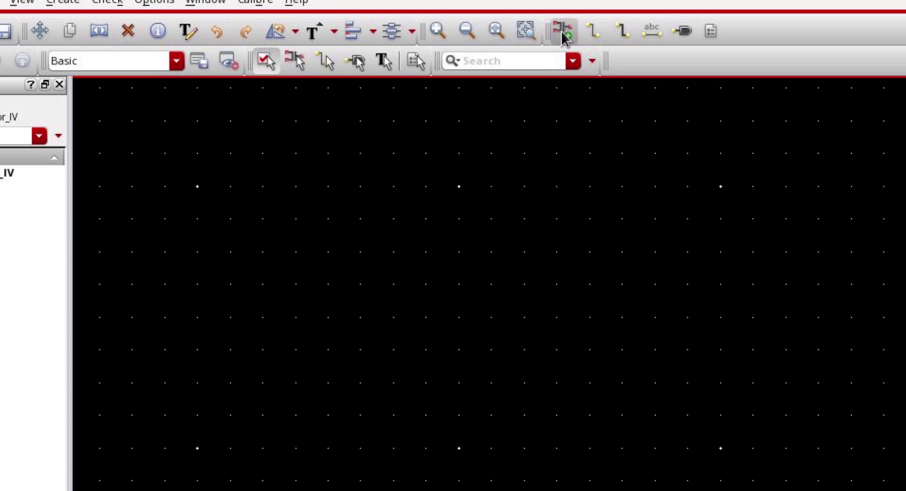
Step: Place a horizontal analogLib res as R0 with resistance R
click(563, 32)
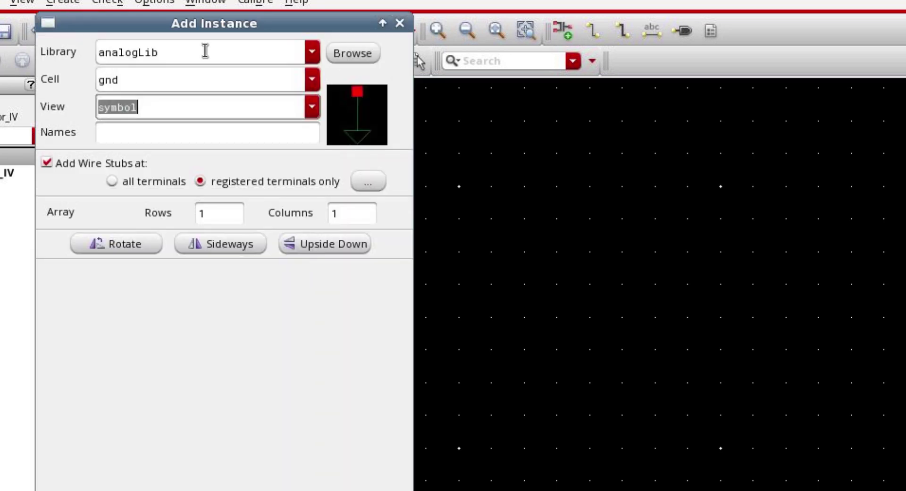
double_click(142, 79)
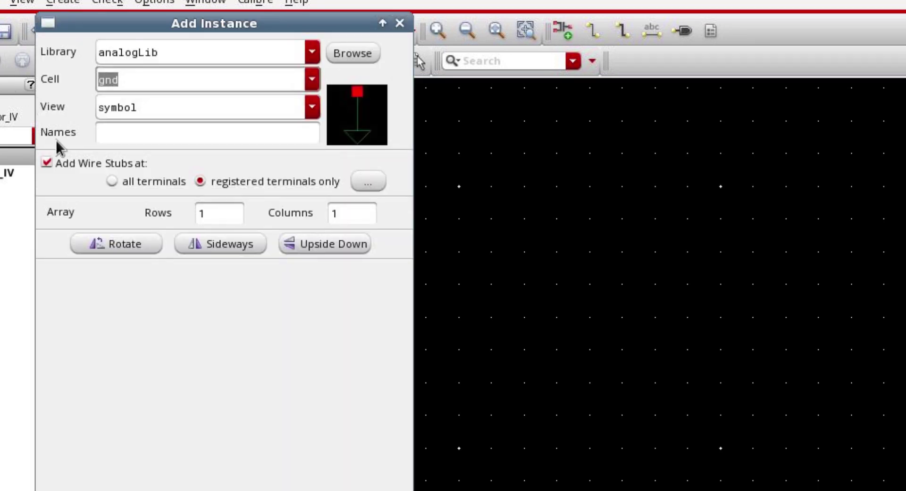
text(res)
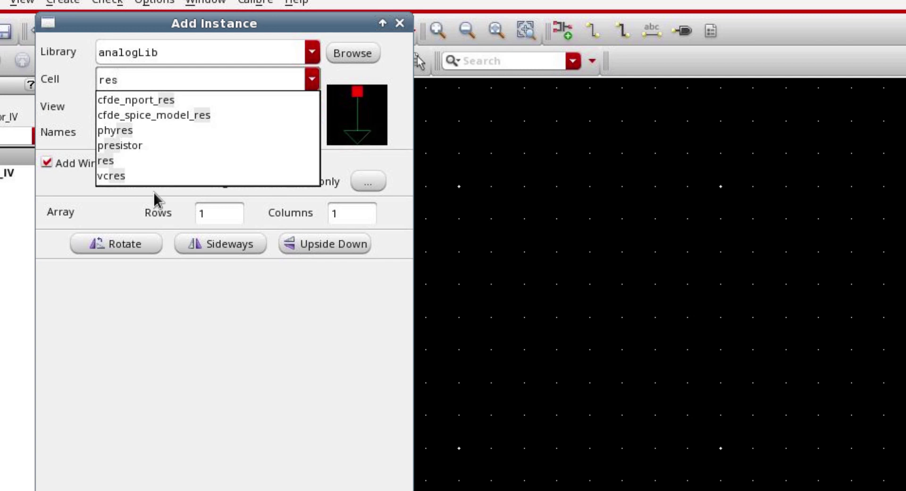
click(110, 162)
click(149, 109)
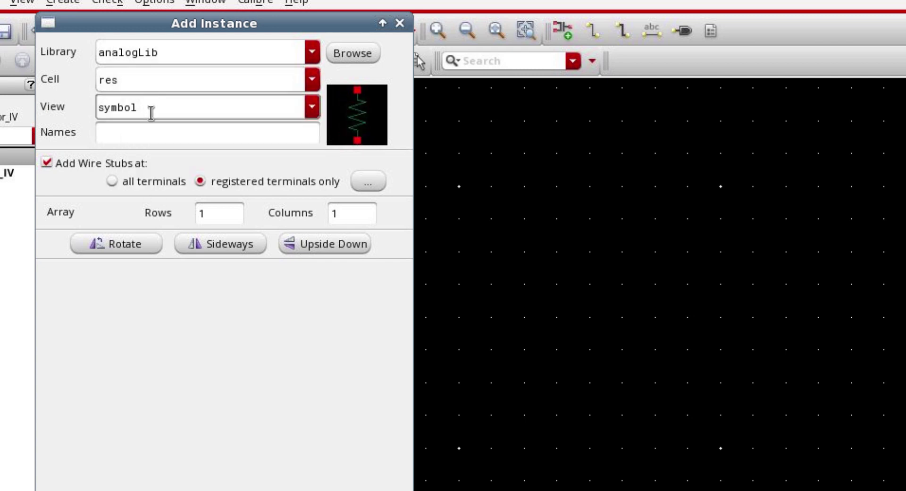
double_click(215, 304)
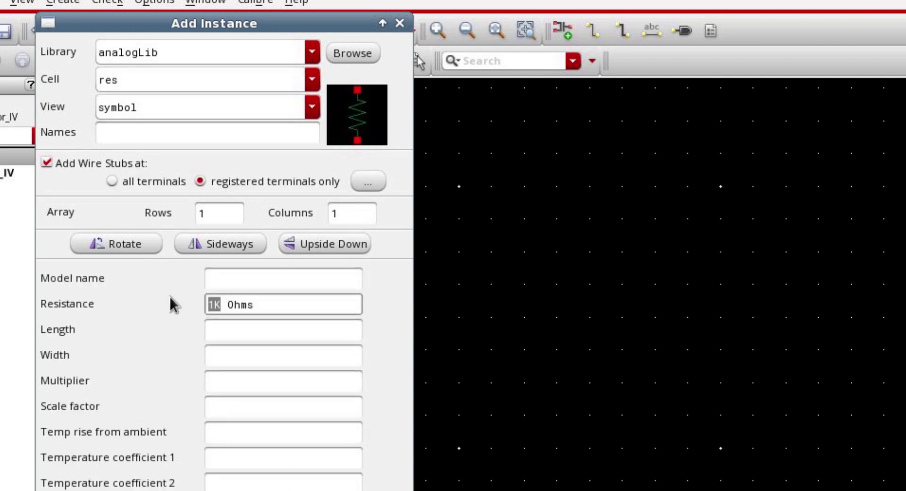
key(BackSpace)
text(R)
click(155, 244)
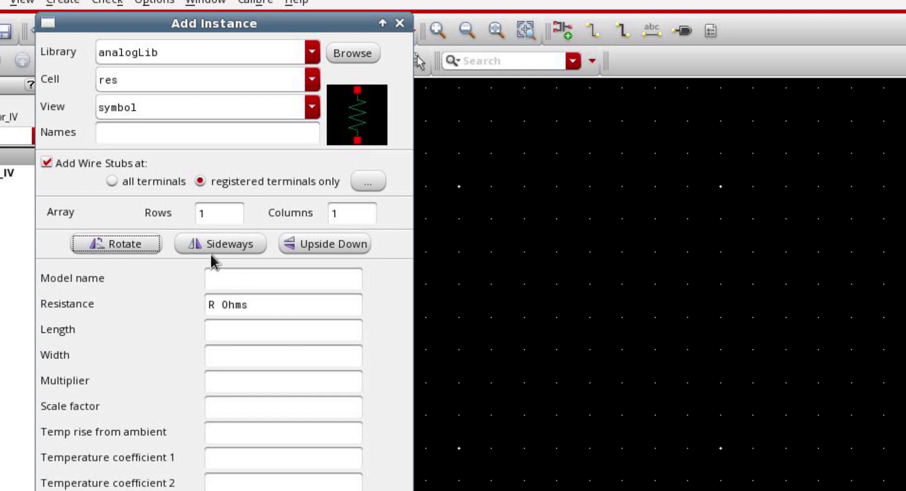
click(612, 166)
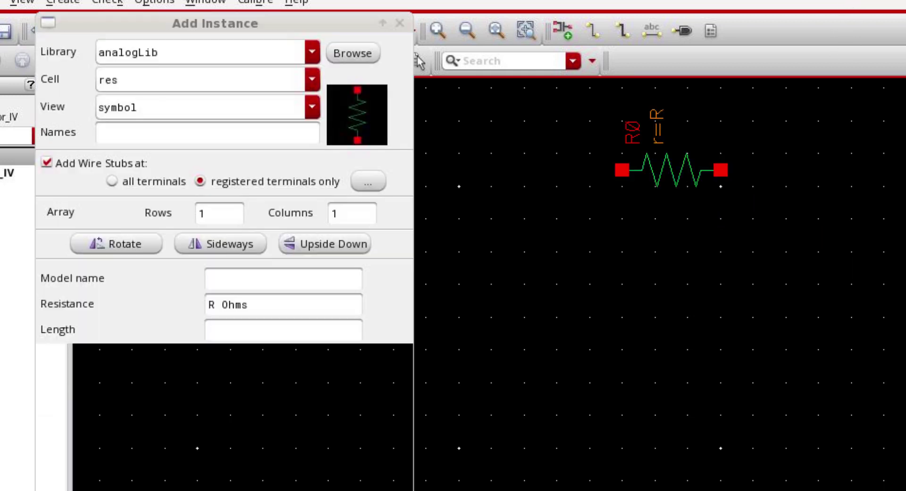
Step: Place a horizontal analogLib cap as C0 with capacitance C to the right of R0
double_click(146, 81)
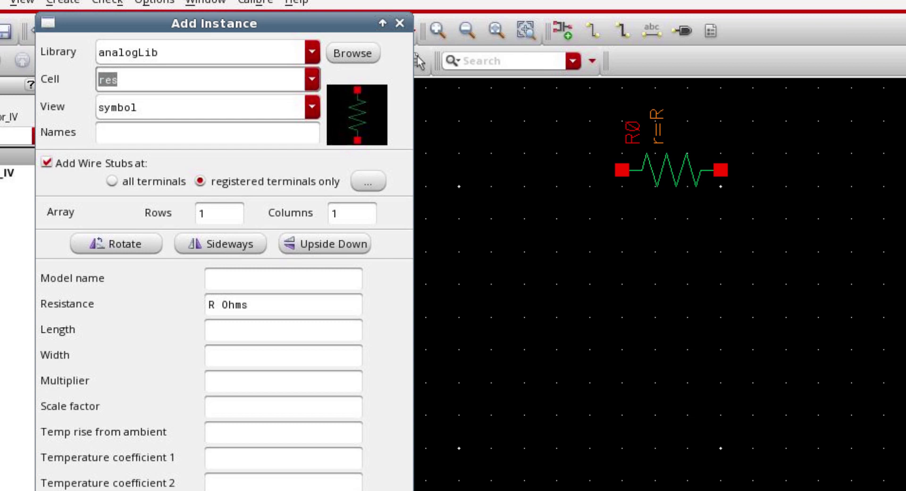
text(cap)
click(115, 100)
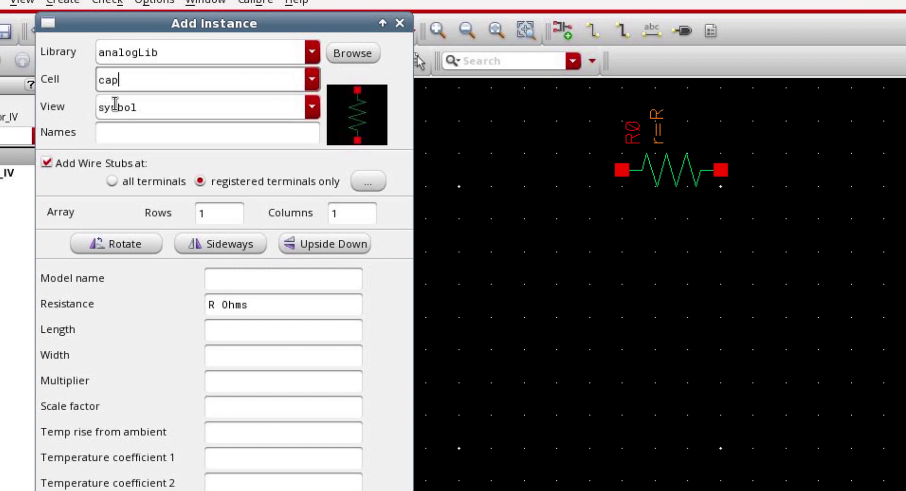
double_click(215, 305)
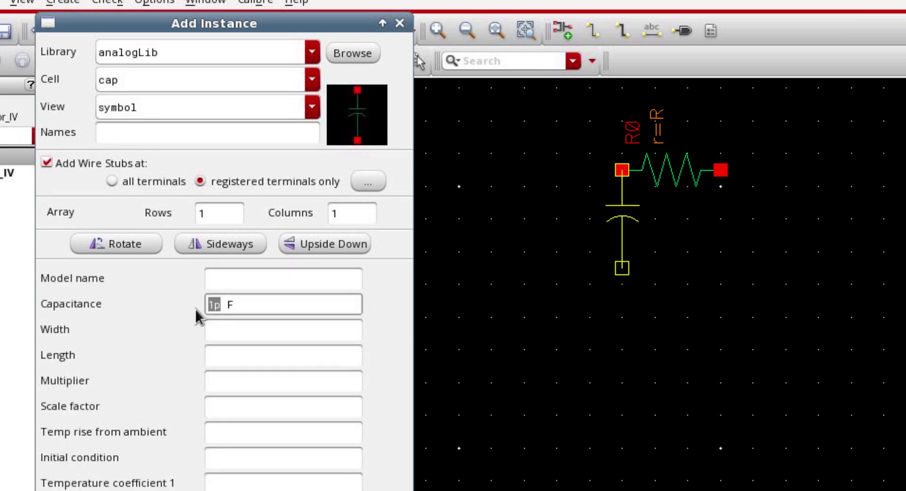
text(C)
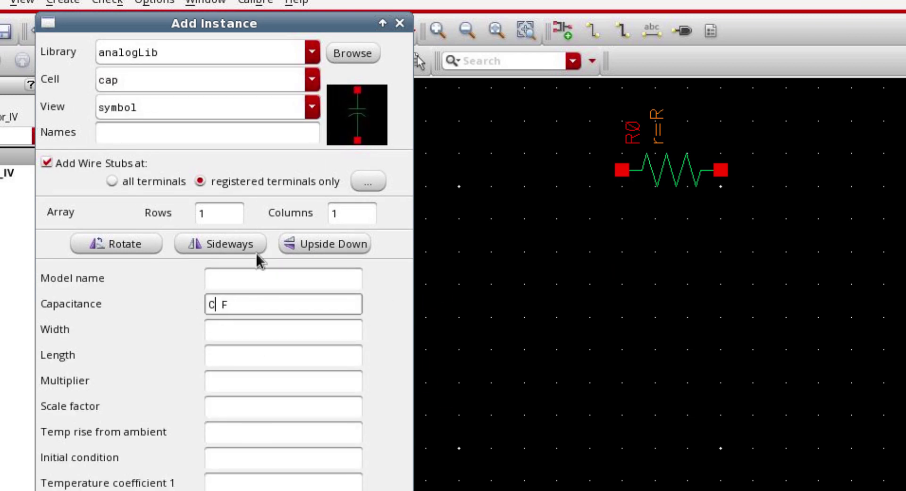
click(109, 244)
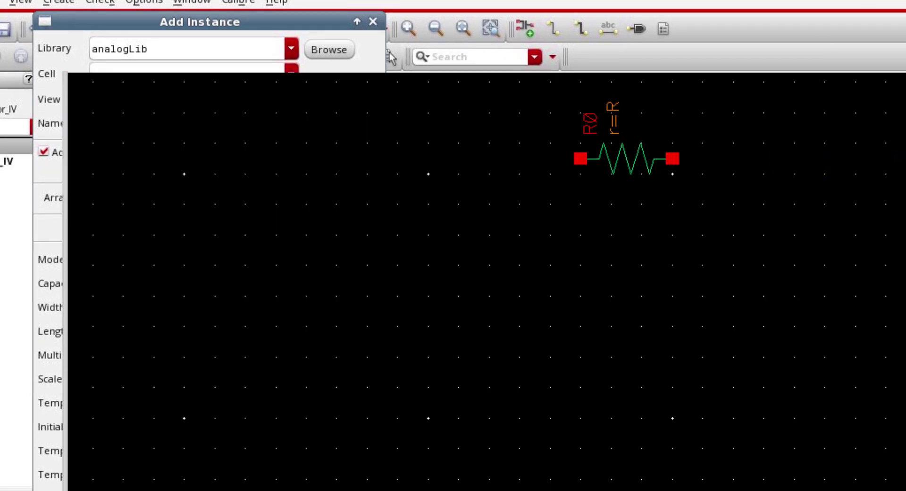
click(843, 158)
Step: Place an analogLib ind as L0 with inductance L to the right of C0
double_click(141, 74)
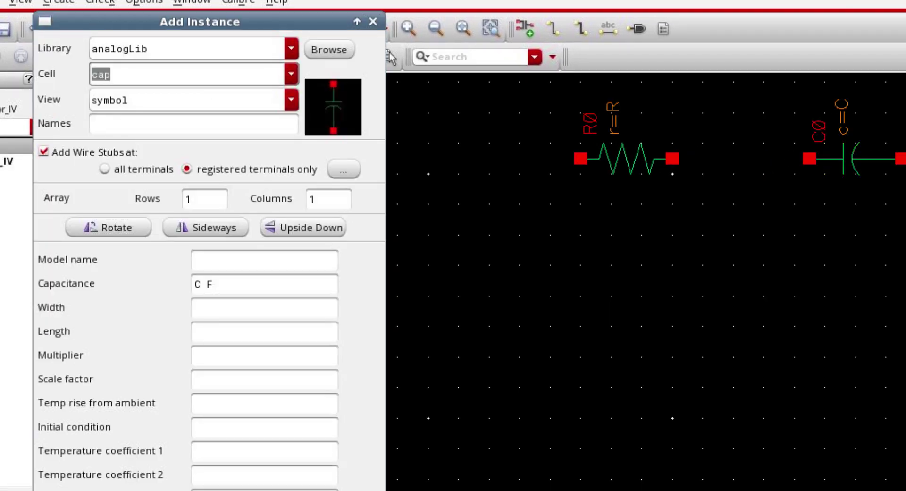
text(ind)
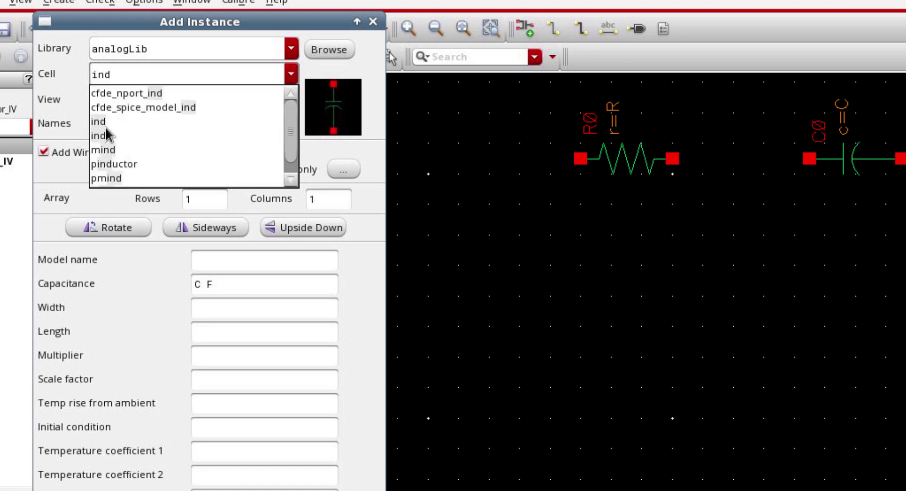
click(101, 124)
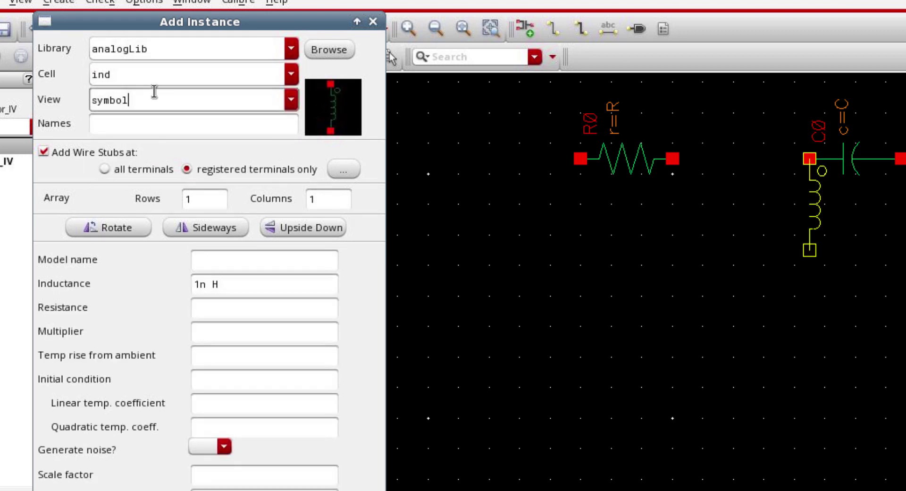
double_click(206, 283)
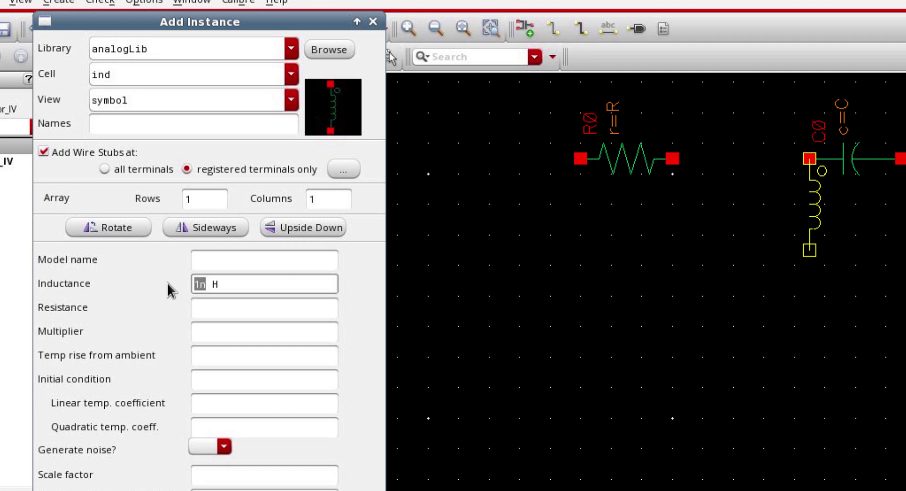
text(L)
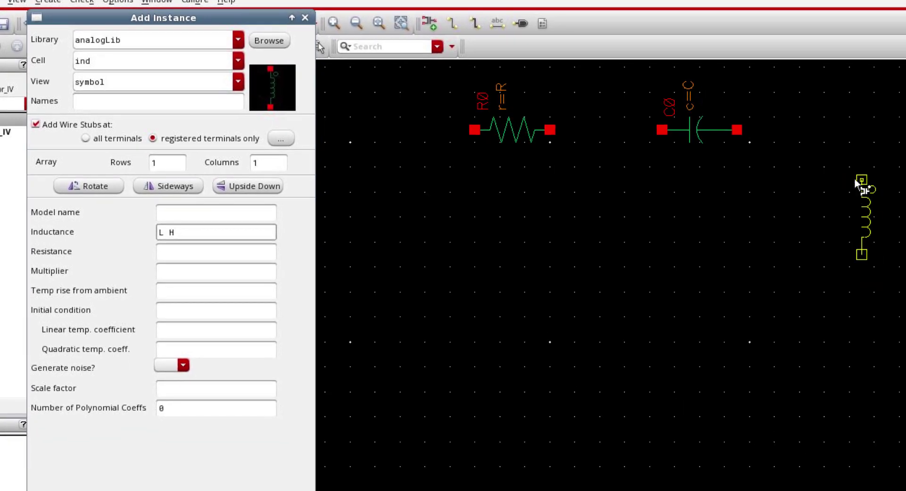
click(854, 178)
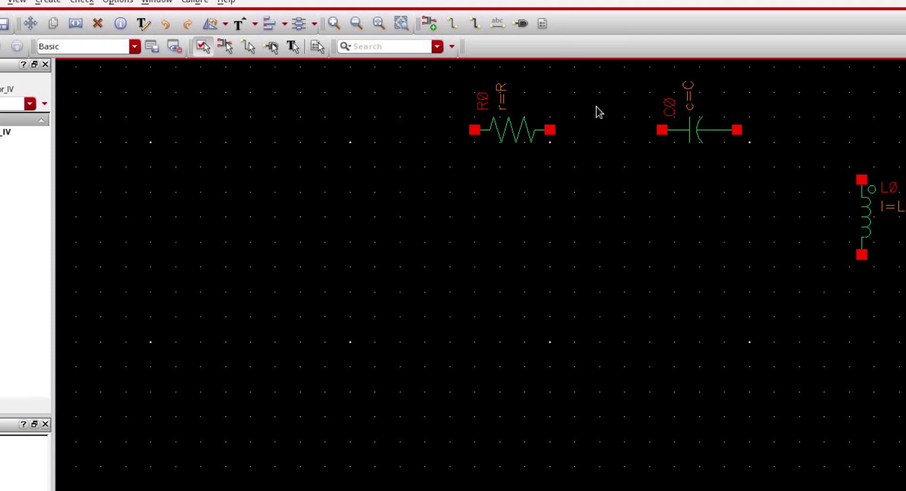
Step: Place a vertical analogLib res as R1 with resistance Rs below R0
key(i)
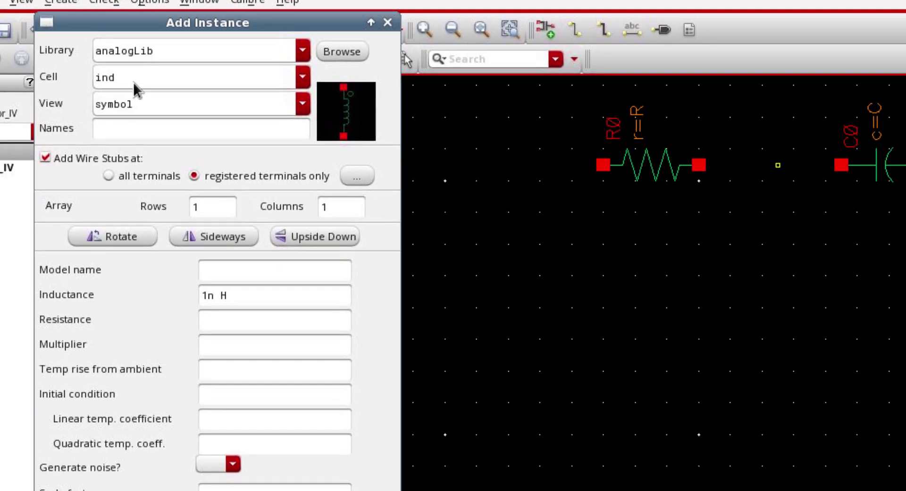
double_click(134, 81)
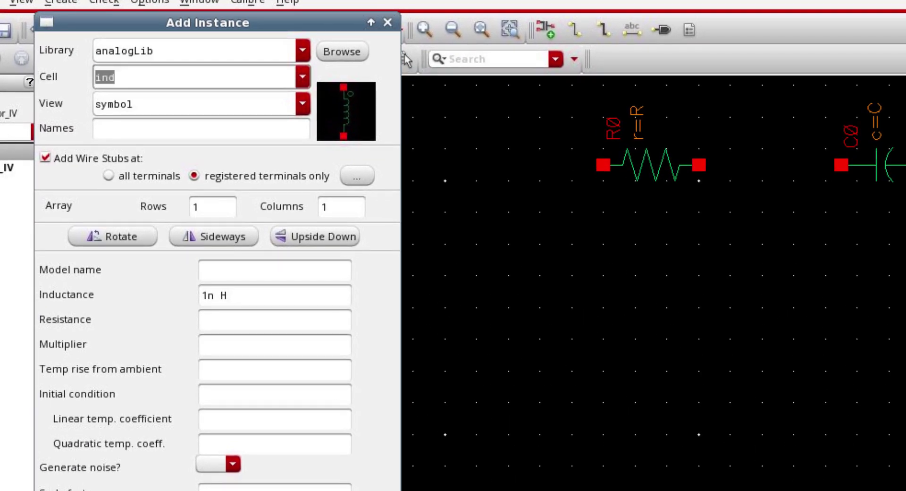
text(res)
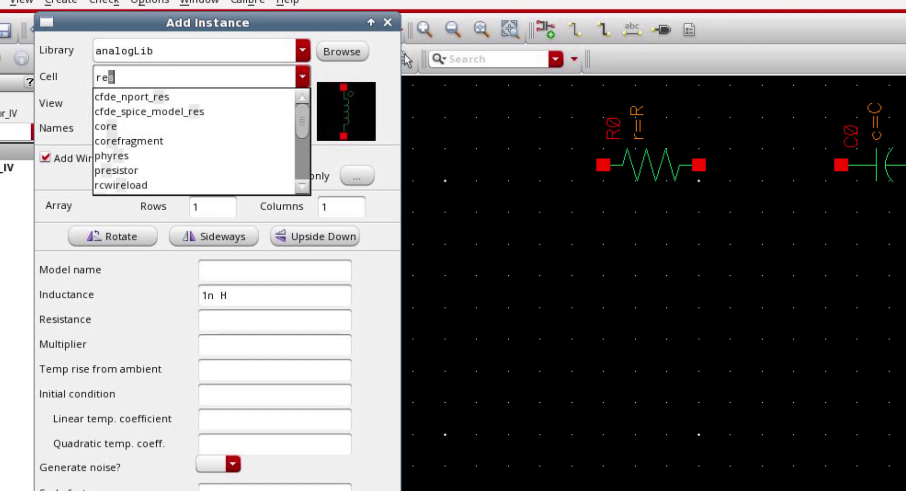
click(102, 156)
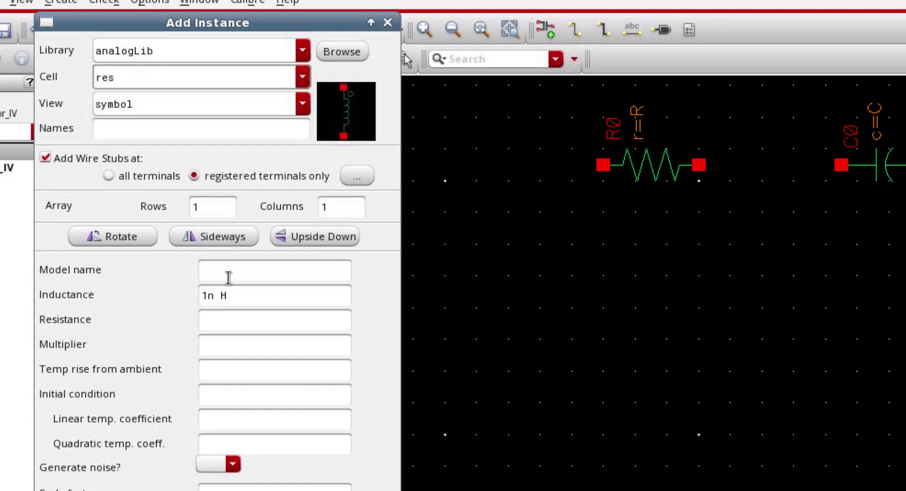
double_click(214, 296)
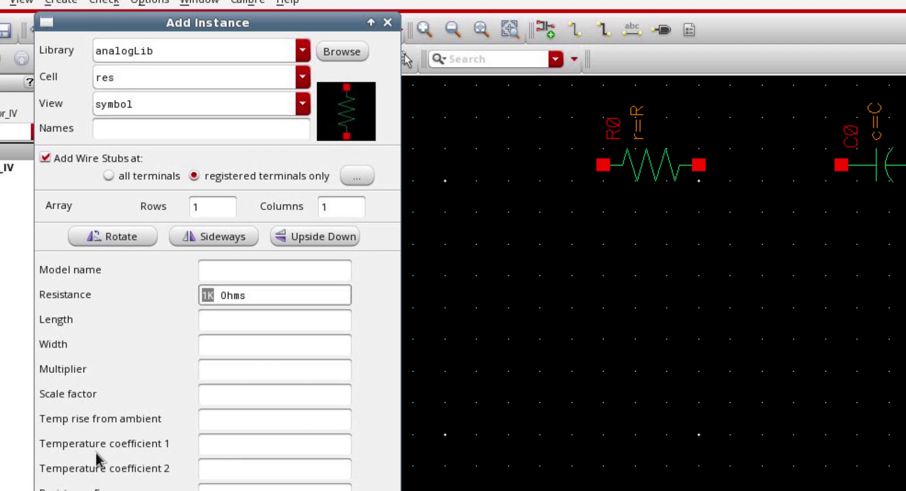
text(Rs)
click(251, 295)
click(517, 238)
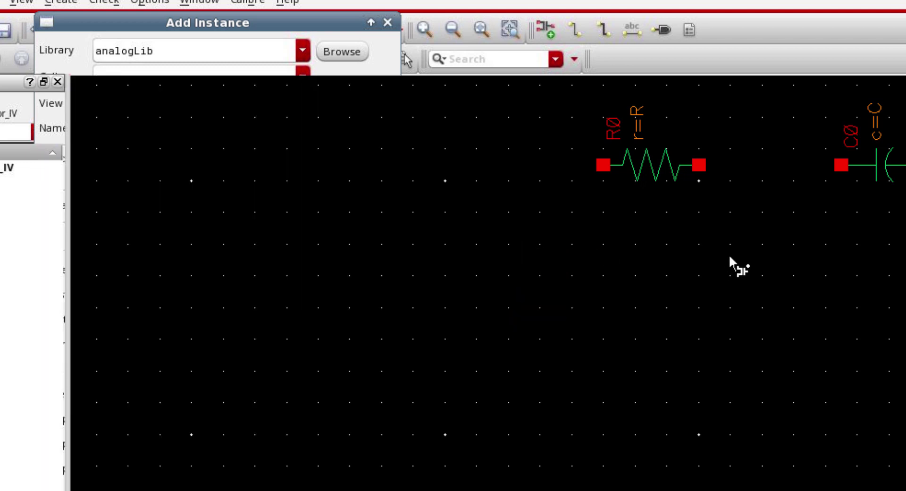
Step: Place an analogLib vsin source V0 with AC magnitude ac_mag directly below R1
mouse_move(105, 91)
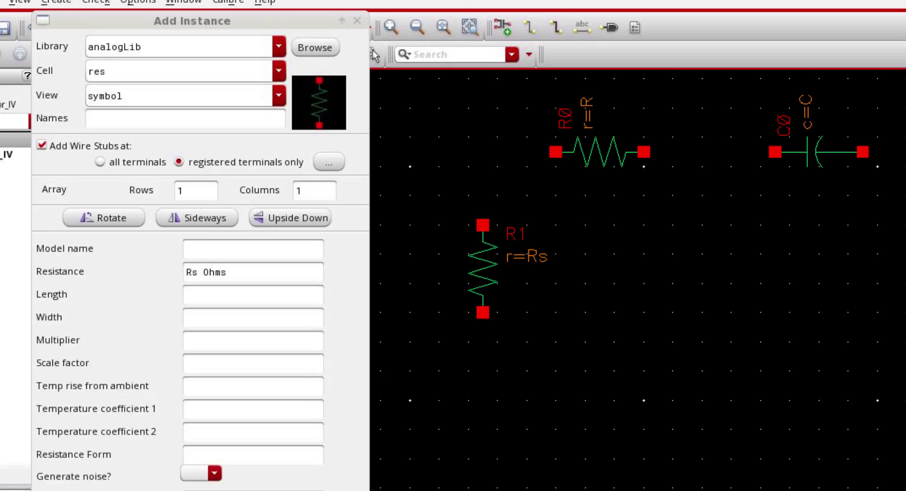
double_click(97, 75)
text(vsin)
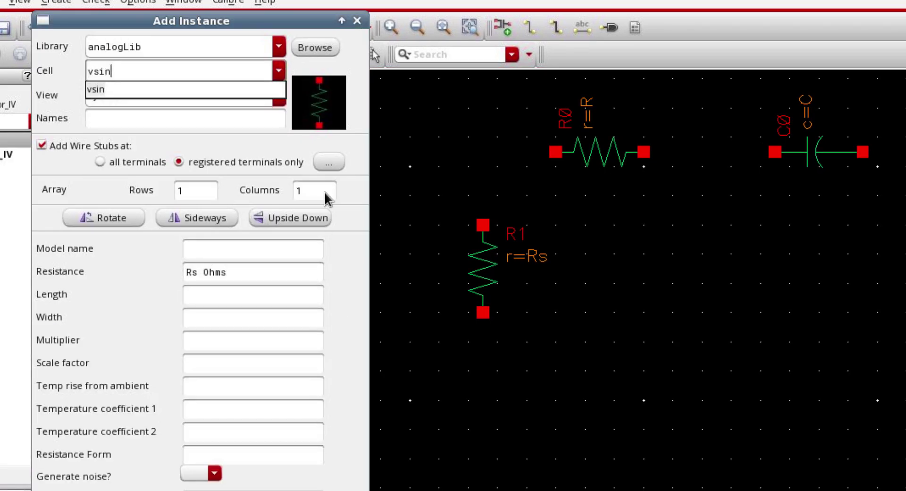
click(221, 91)
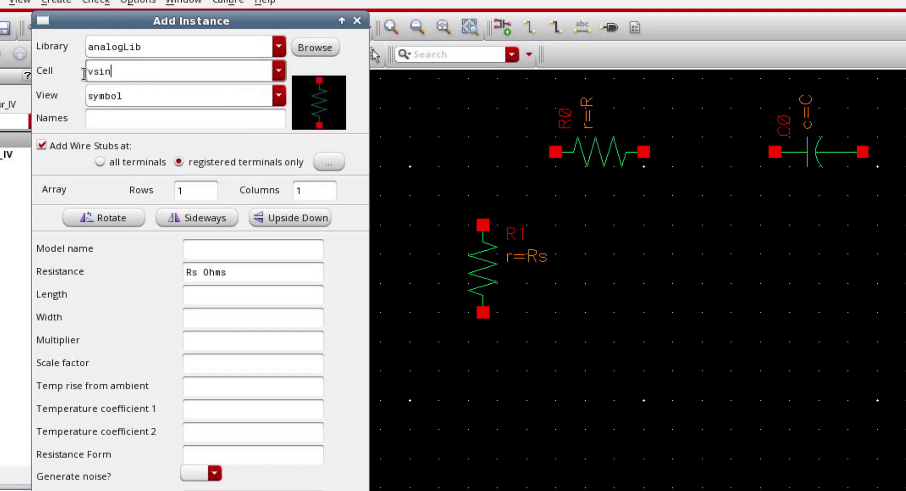
click(234, 269)
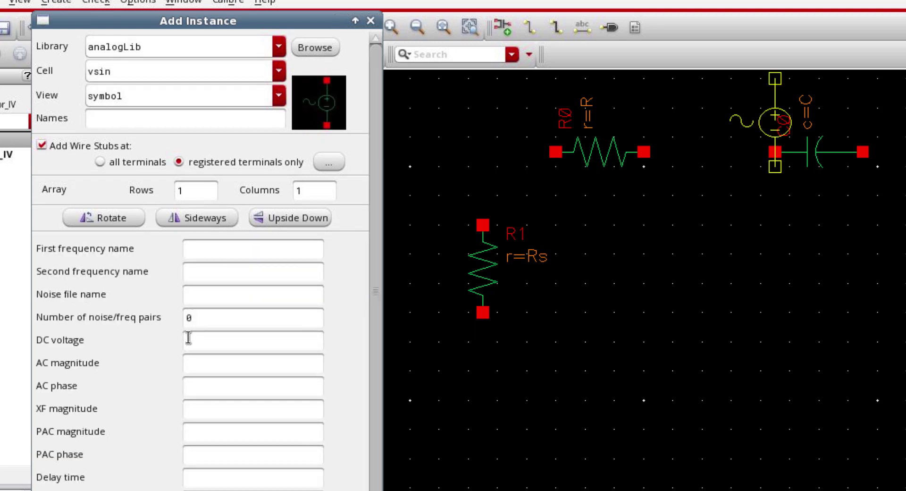
click(199, 367)
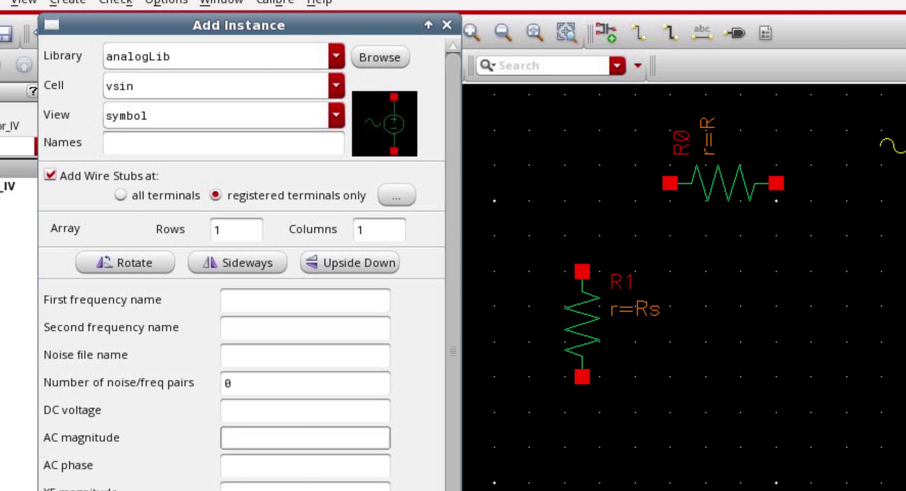
text(ac_mag)
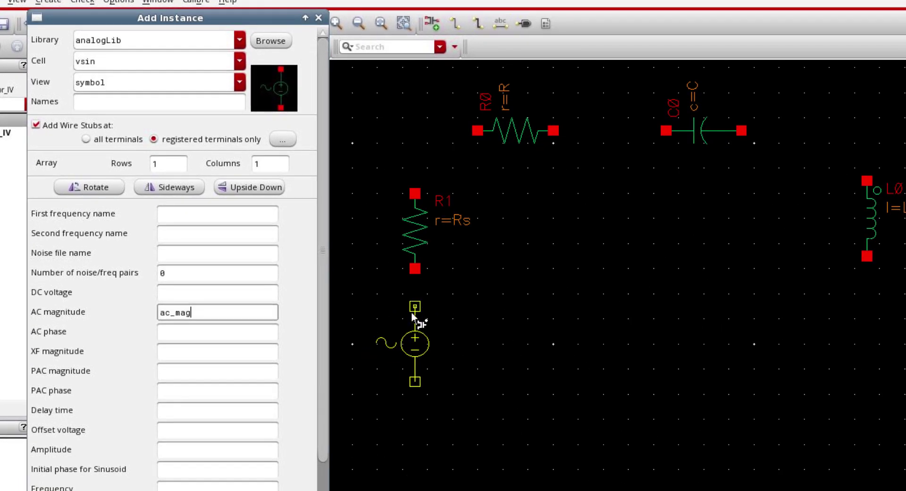
click(412, 311)
key(Escape)
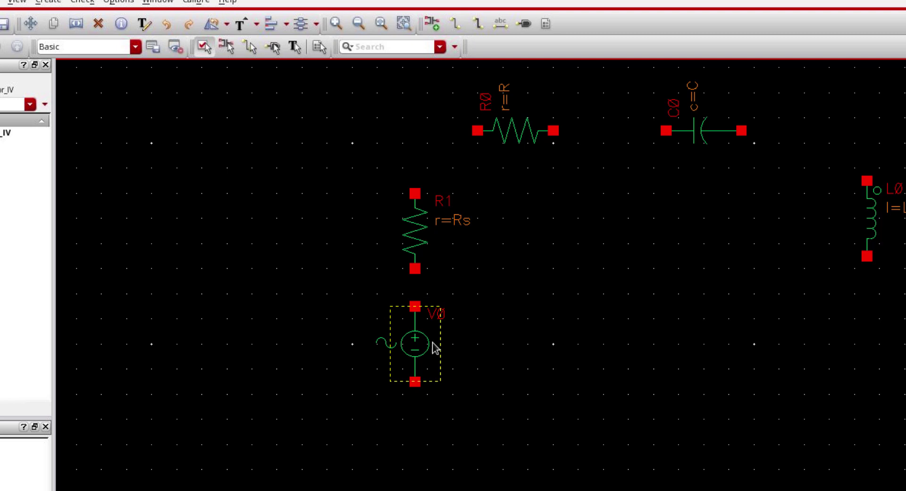
Step: Place an analogLib gnd symbol below the circuit, to the right of V0
click(435, 24)
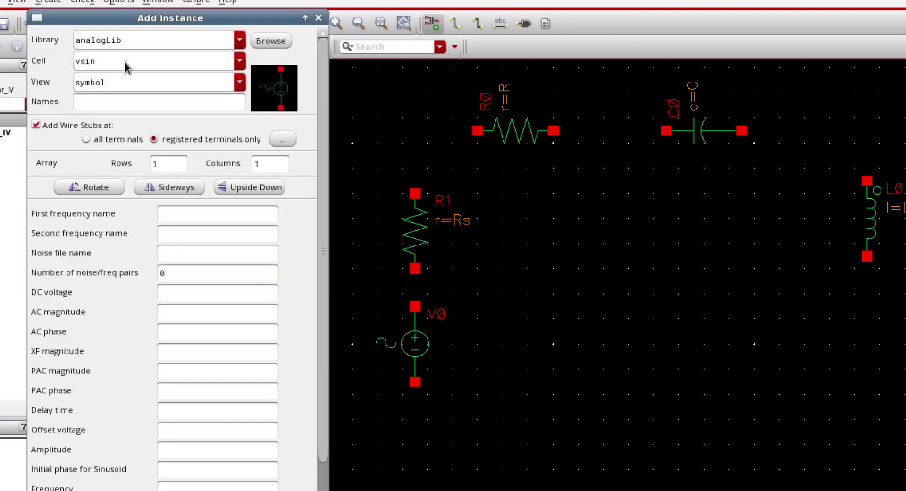
double_click(81, 64)
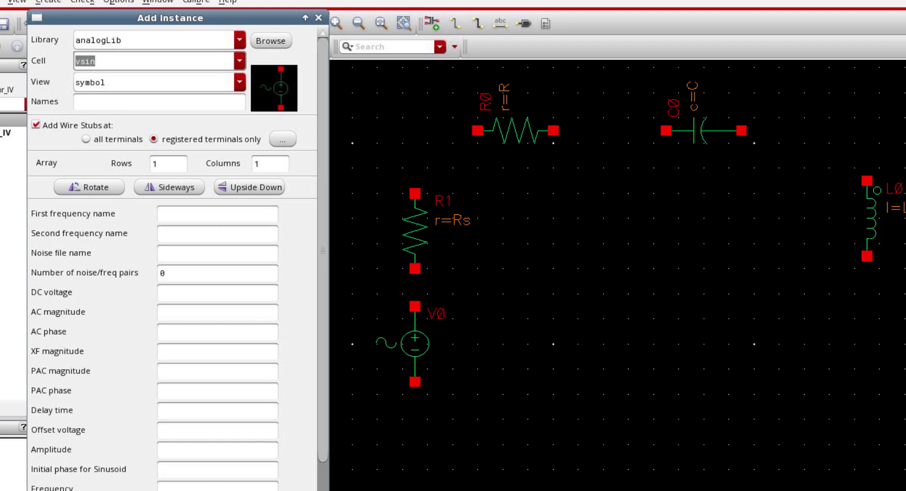
text(gnd)
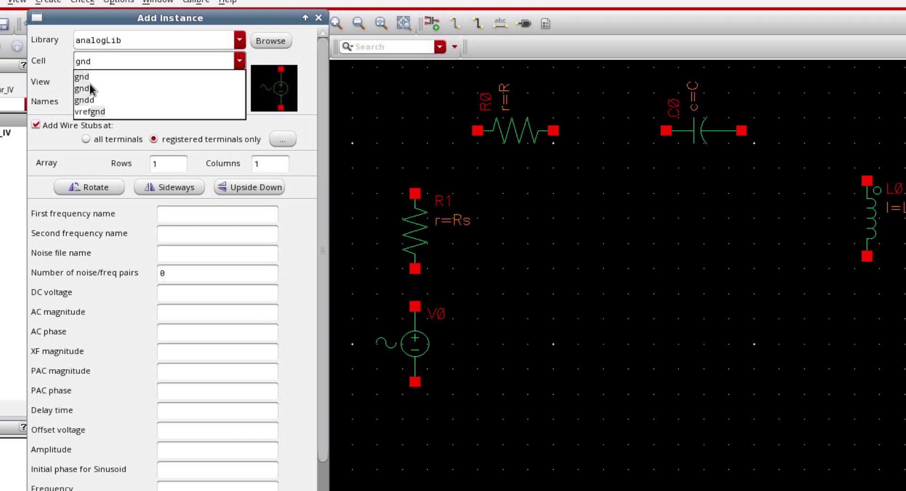
click(91, 89)
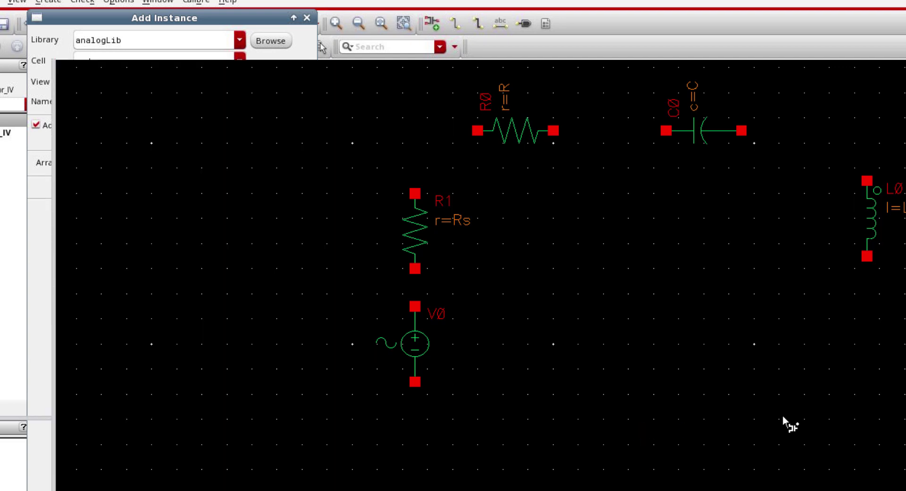
key(Escape)
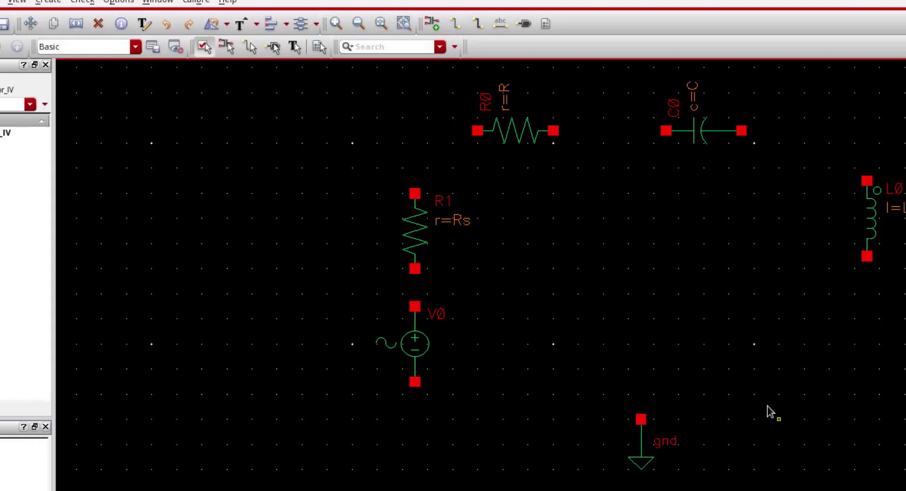
click(455, 23)
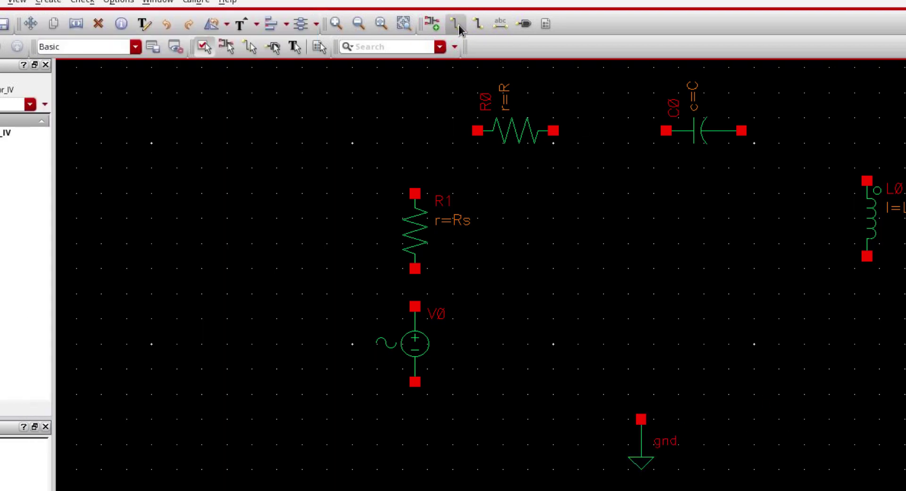
Step: Wire R1's top pin to R0, R0 to C0, and C0 to L0 across the top
click(414, 194)
click(478, 132)
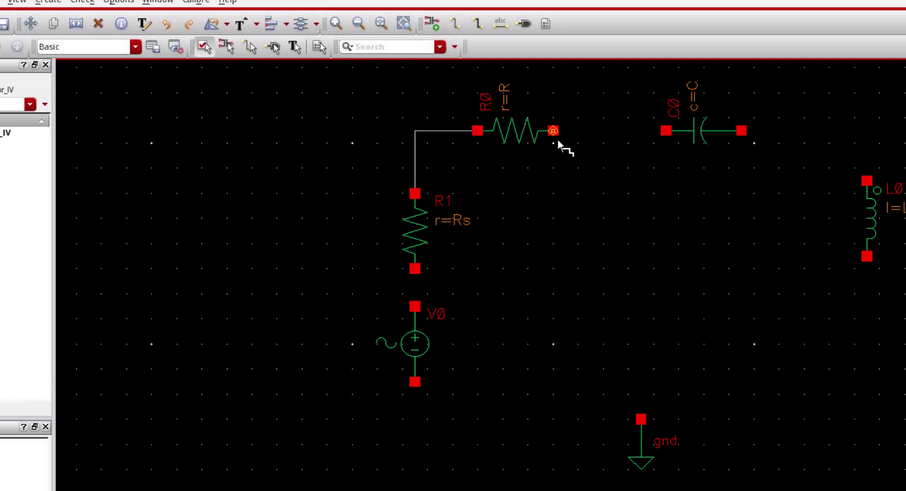
click(554, 132)
click(666, 131)
click(741, 131)
click(867, 180)
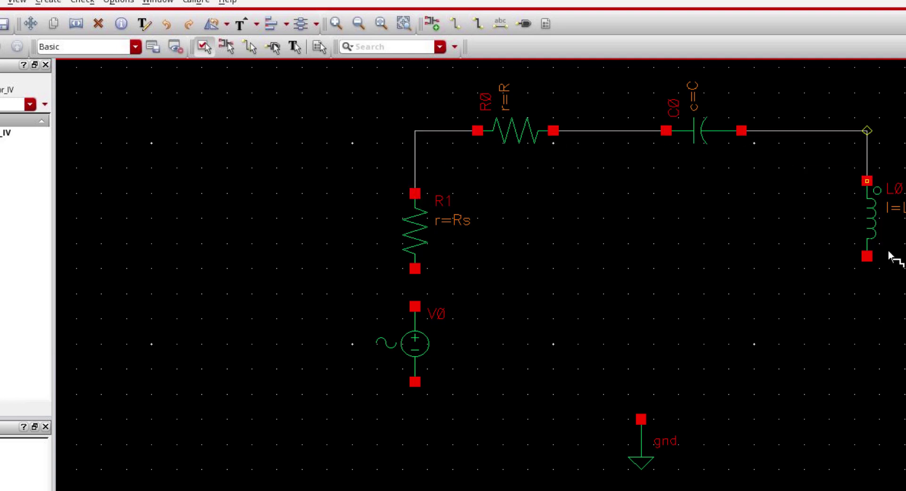
Step: Wire L0 to ground, ground to V0, V0 to R1, and lower the return wires to the bottom line
click(868, 256)
click(640, 419)
click(641, 306)
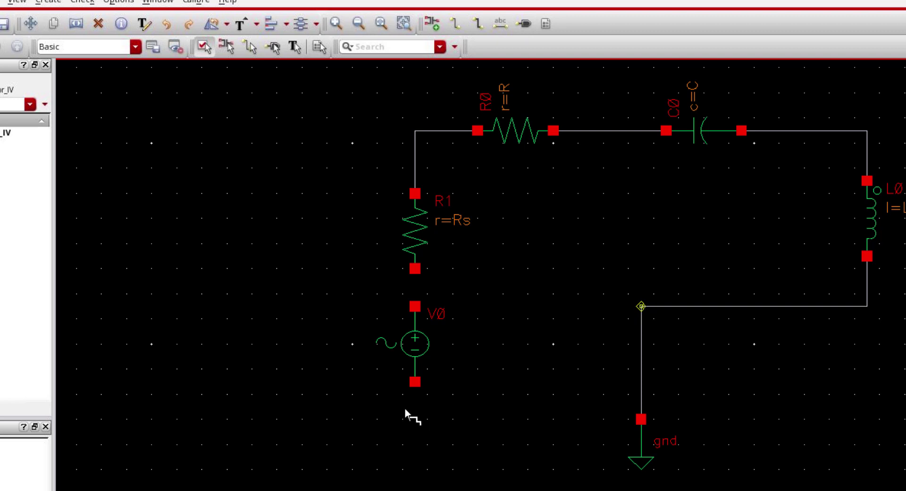
click(415, 381)
click(414, 306)
click(415, 268)
key(Escape)
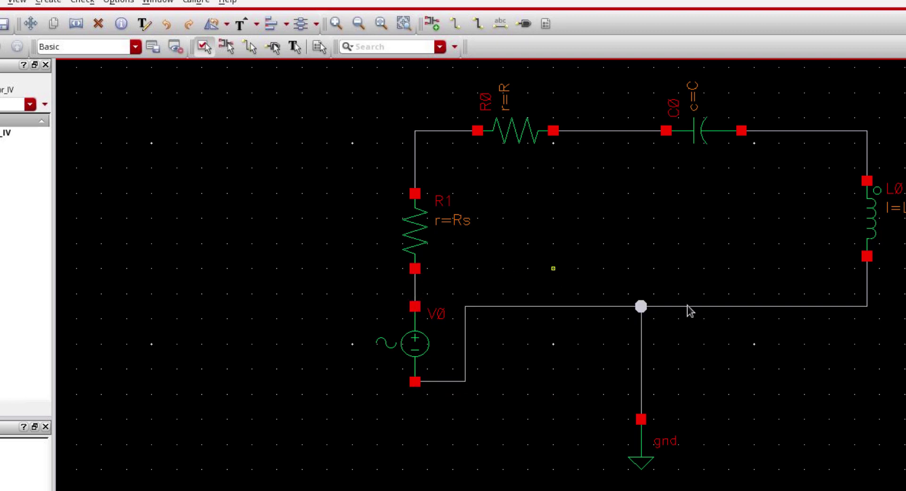
drag(589, 307, 586, 381)
drag(730, 306, 732, 381)
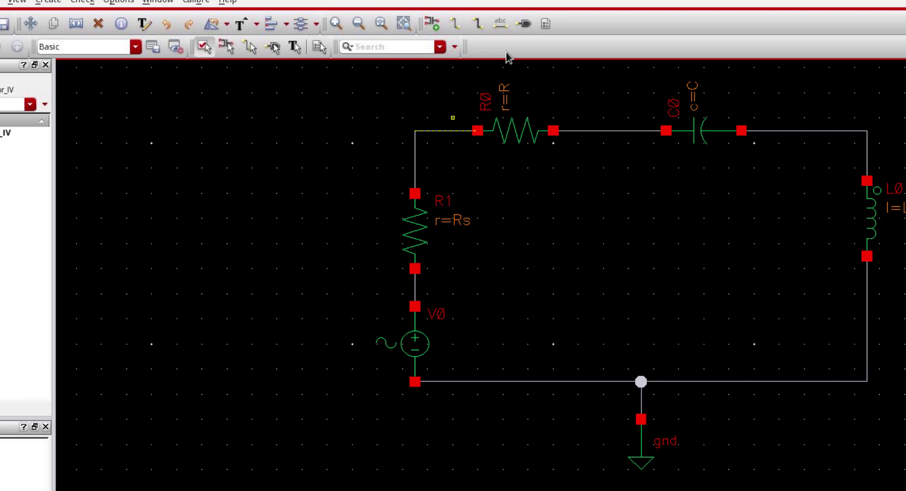
Step: Label the wire between R1 and R0 as Vs, then check and save the schematic
click(501, 24)
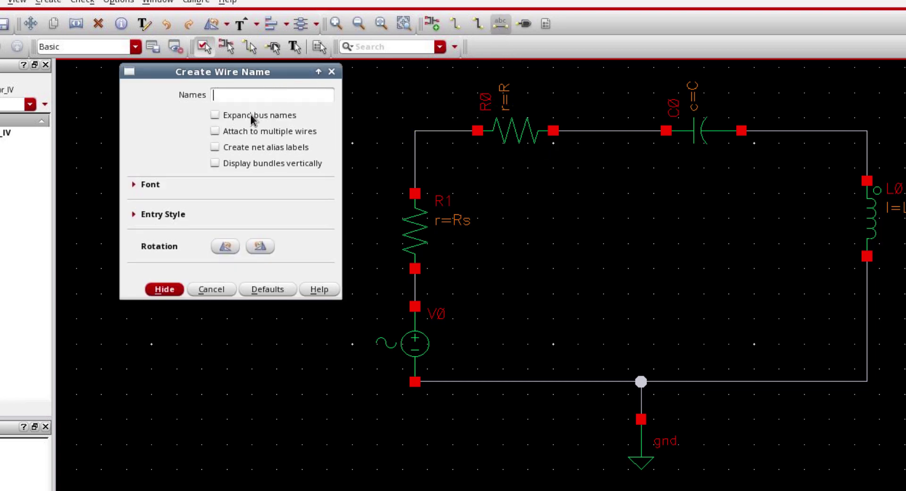
text(Vs)
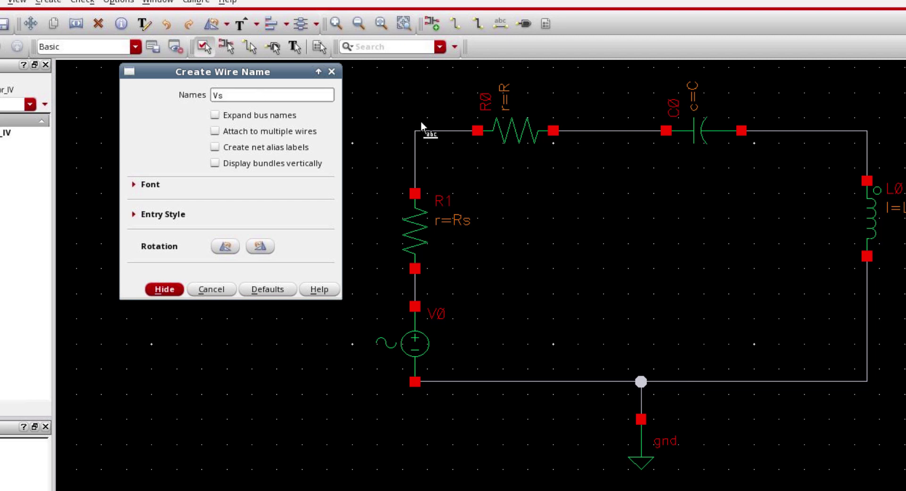
click(431, 130)
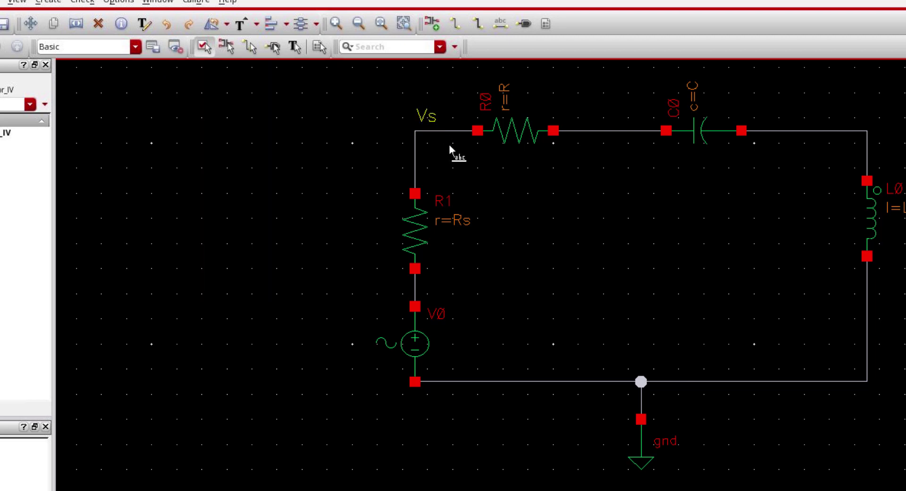
key(Escape)
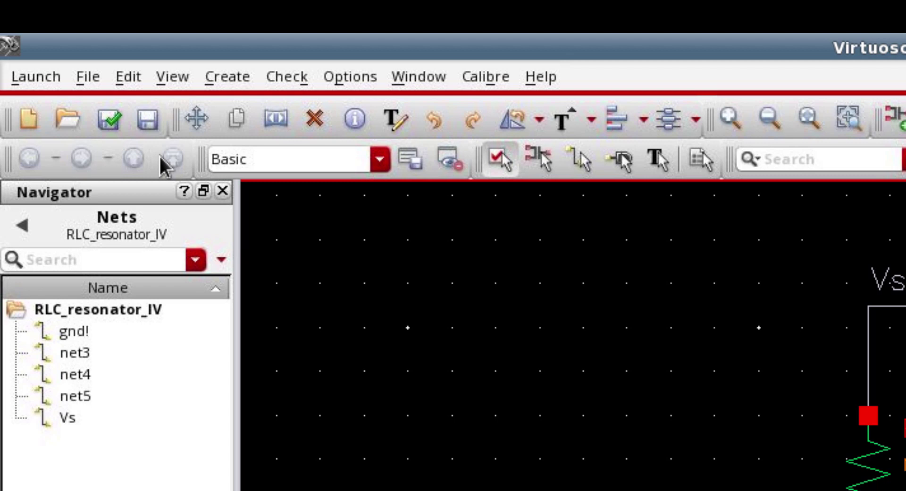
click(115, 123)
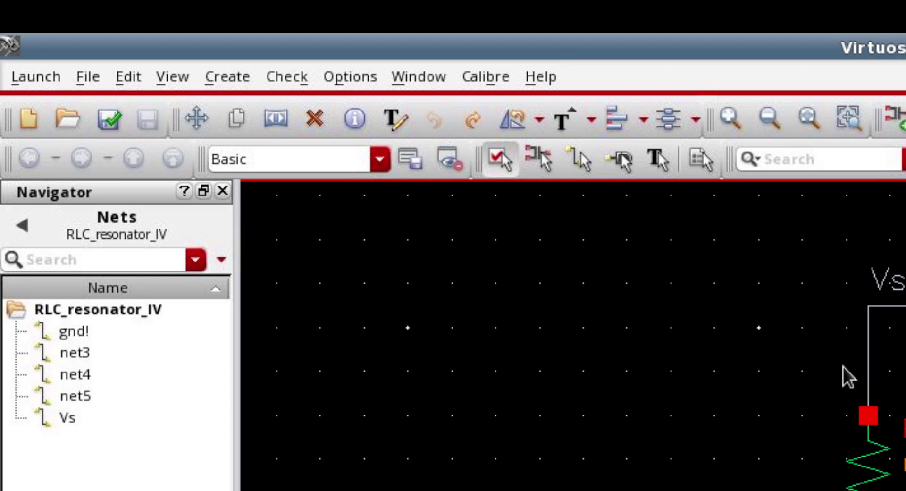
Step: Launch ADE L for RLC_resonator_IV and move its window to the screen centre
click(38, 78)
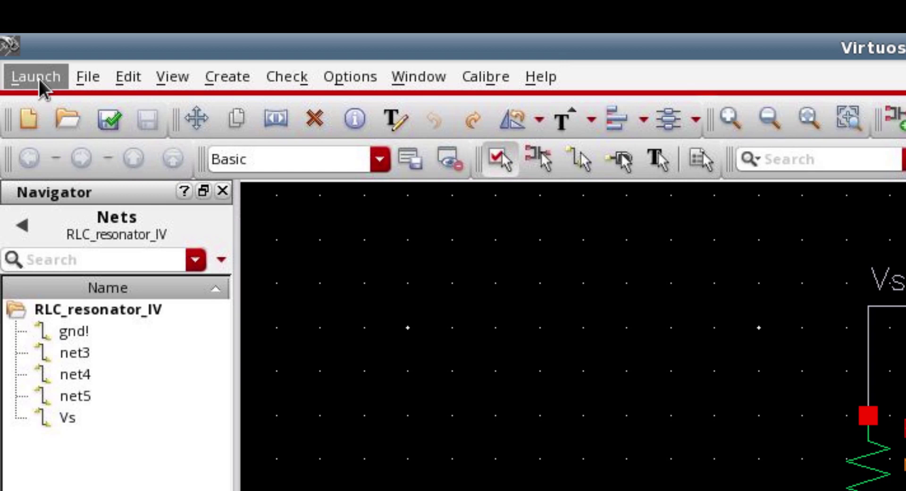
click(34, 115)
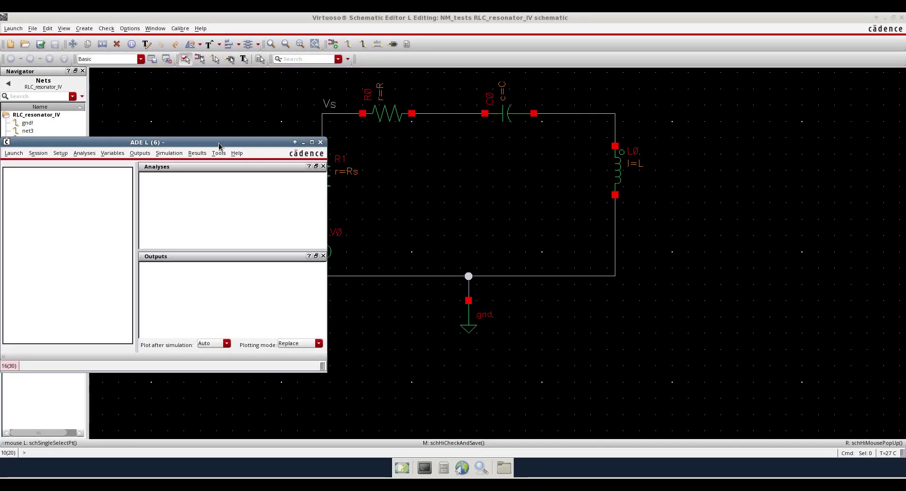
drag(219, 146, 544, 141)
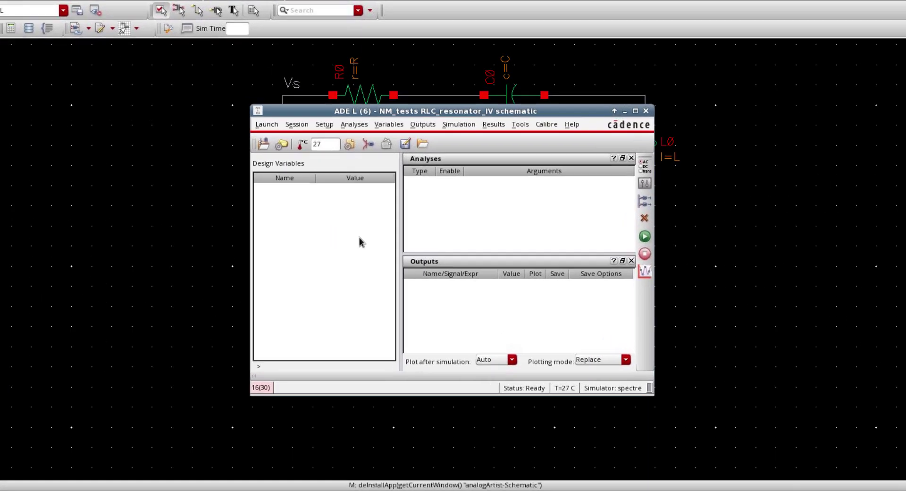
Step: Copy the design variables ac_mag, C, L, R and Rs from the schematic cellview
right_click(383, 242)
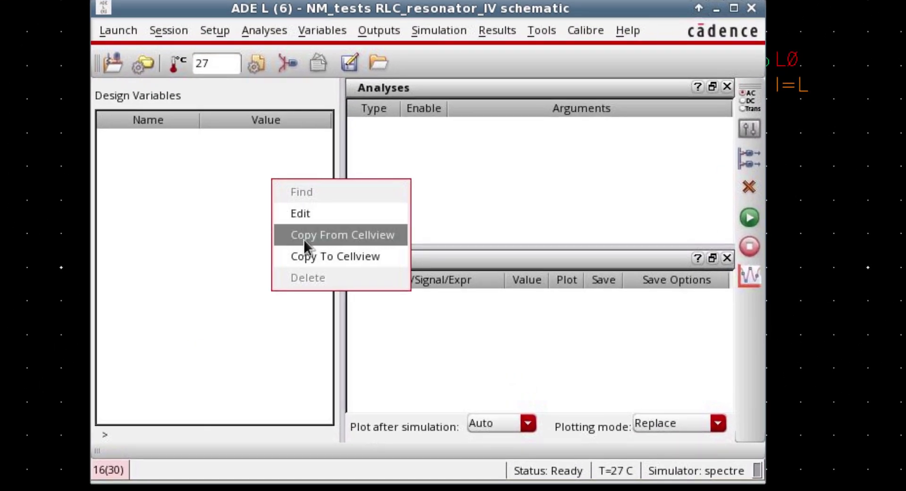
click(337, 239)
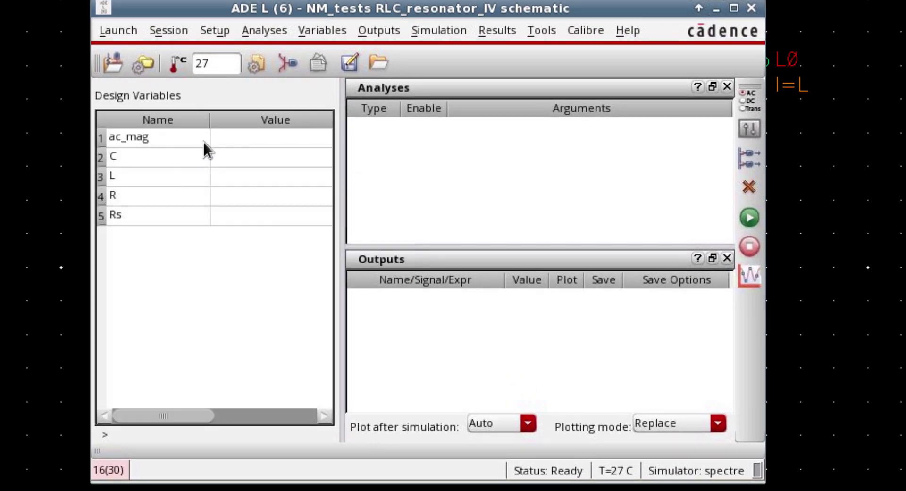
drag(211, 125, 163, 124)
Step: Enter variable values ac_mag 1, C 3p, L 10n, R 50 and Rs 50
double_click(202, 140)
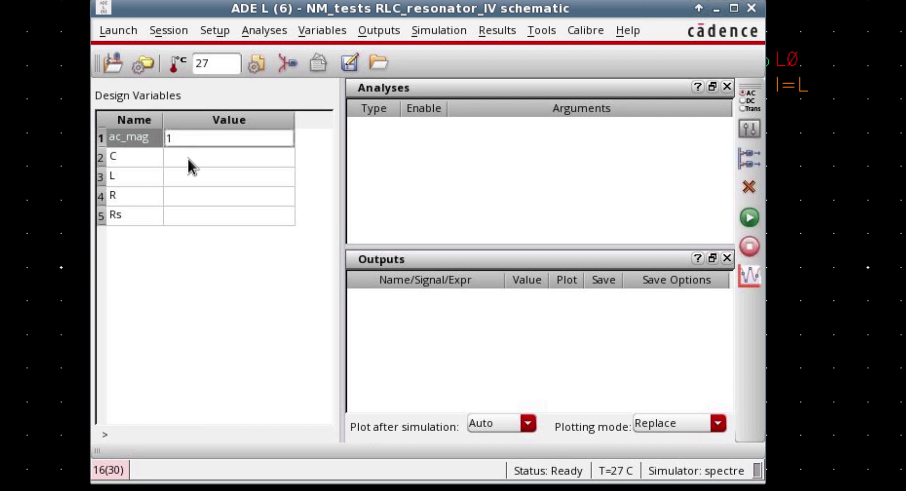
double_click(187, 158)
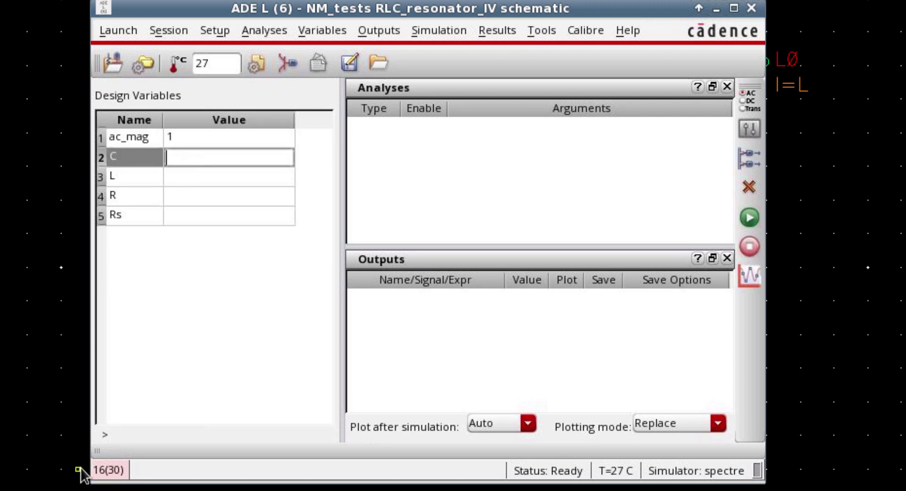
text(3p)
double_click(188, 177)
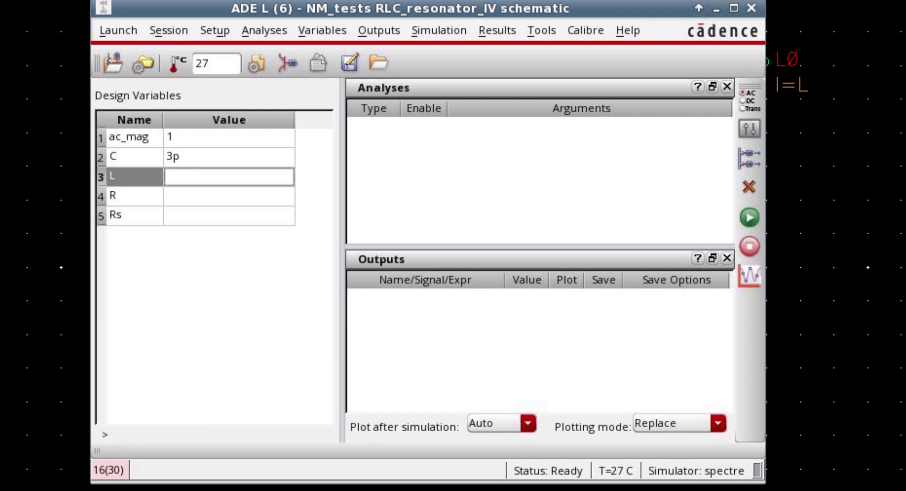
text(10n)
click(218, 197)
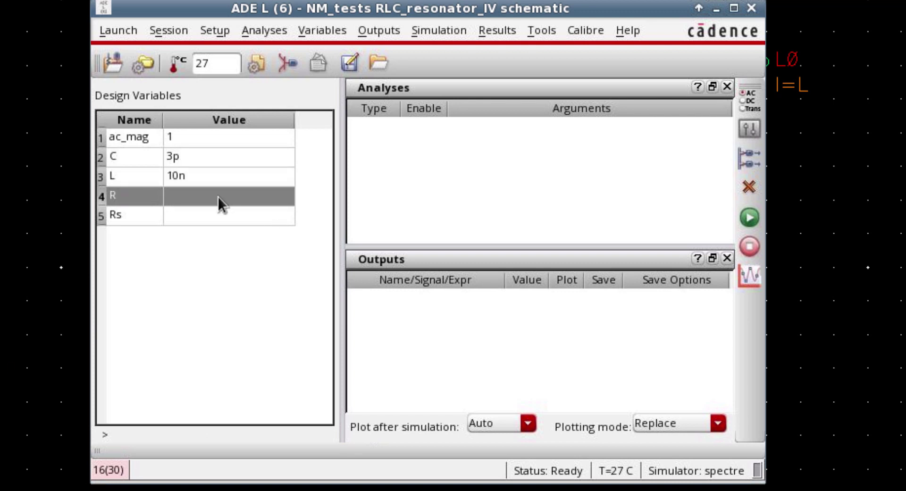
click(218, 196)
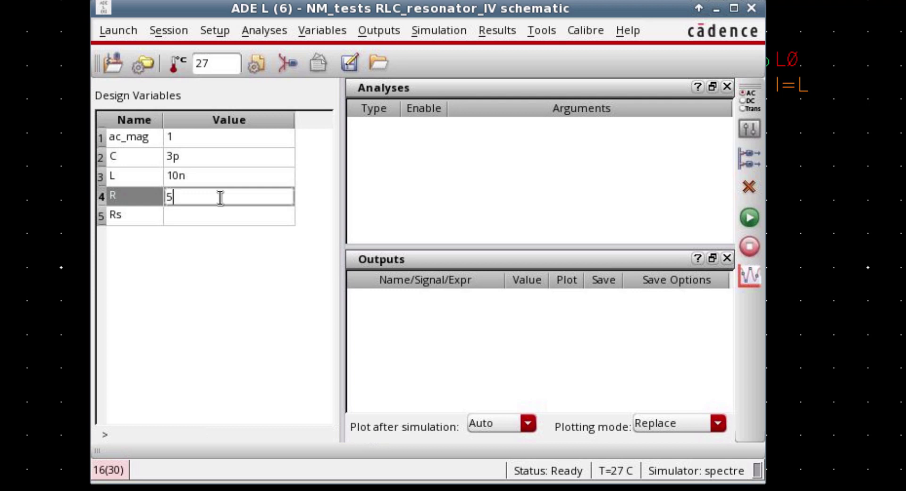
click(217, 218)
click(218, 218)
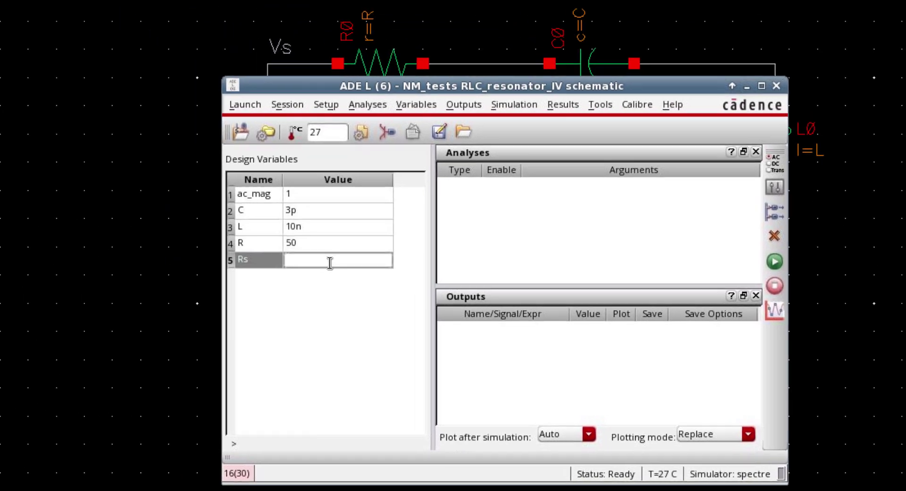
text(50)
click(396, 331)
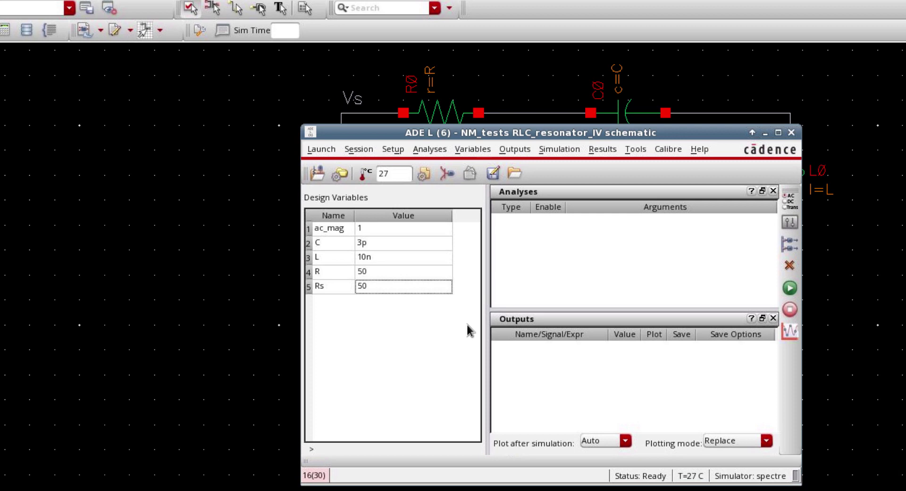
Step: Add an ac analysis with start 500M, stop 1500M, and linear sweep in 10K steps
click(791, 207)
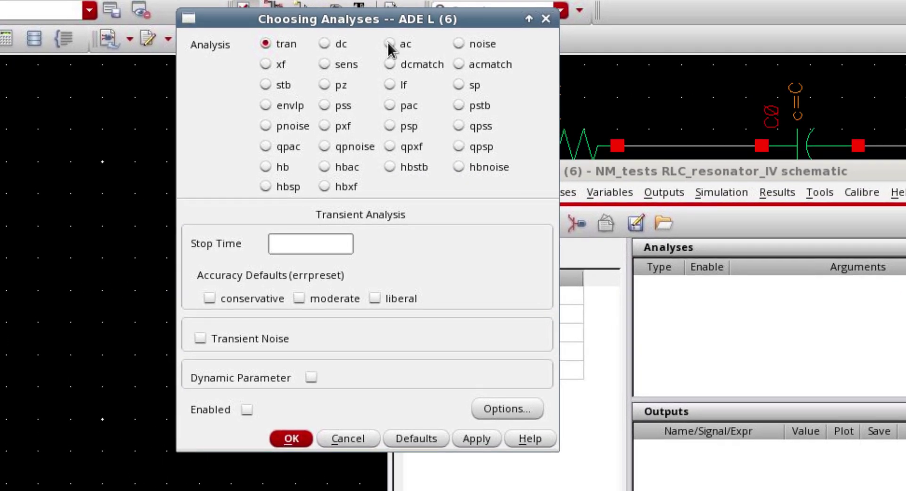
click(389, 43)
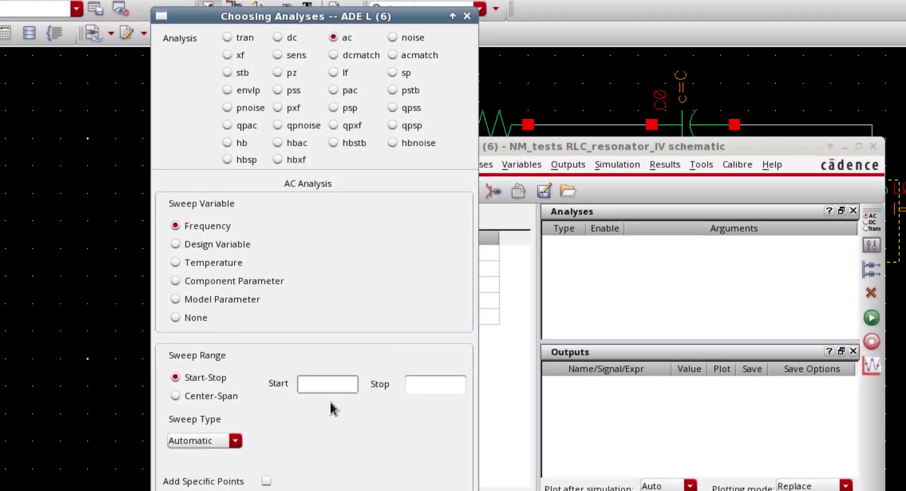
click(377, 449)
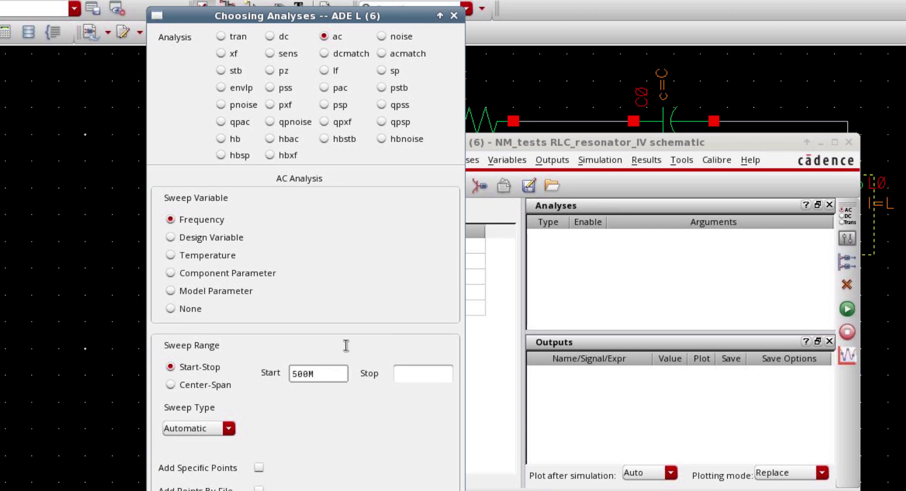
click(430, 377)
text(1)
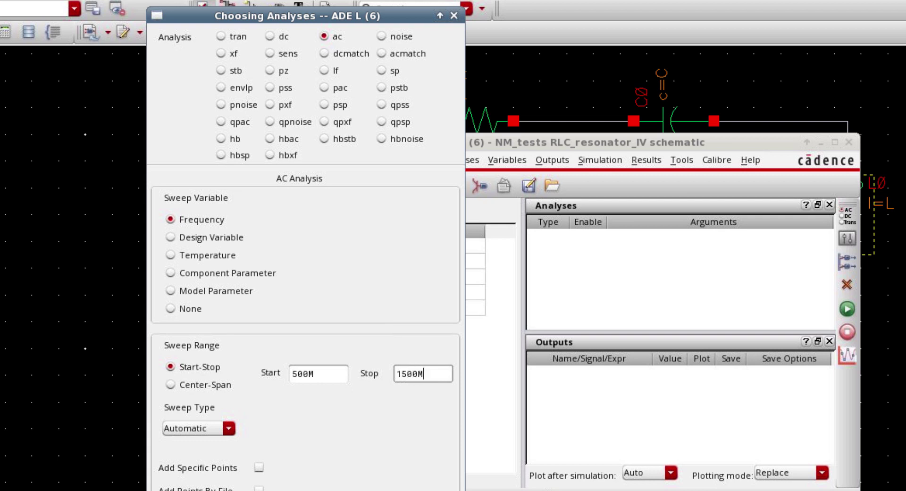
text(500M)
key(BackSpace)
click(213, 431)
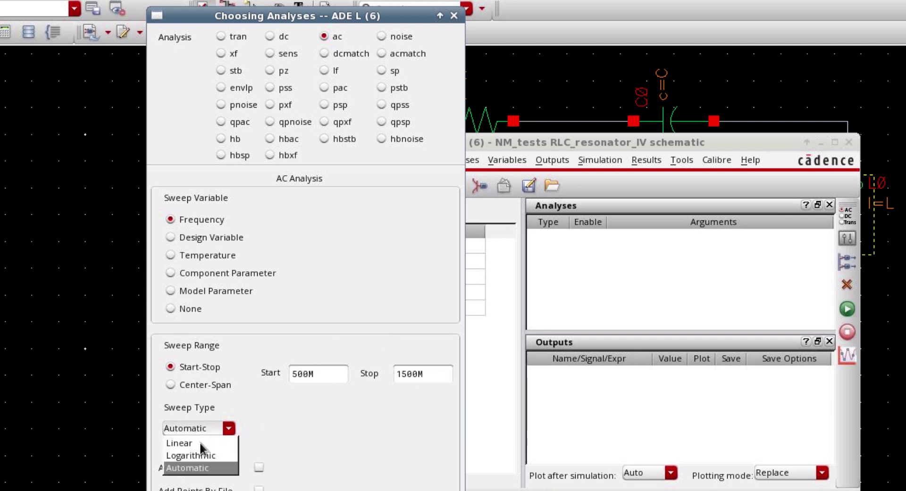
click(197, 444)
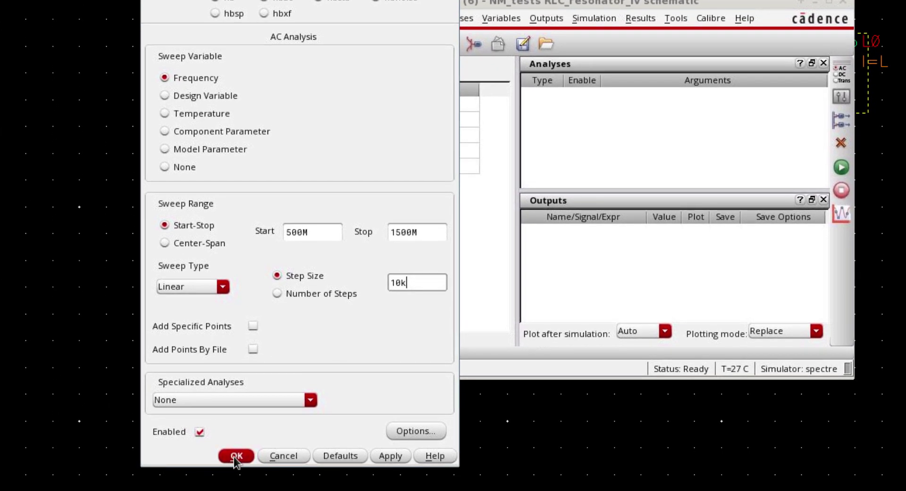
click(235, 461)
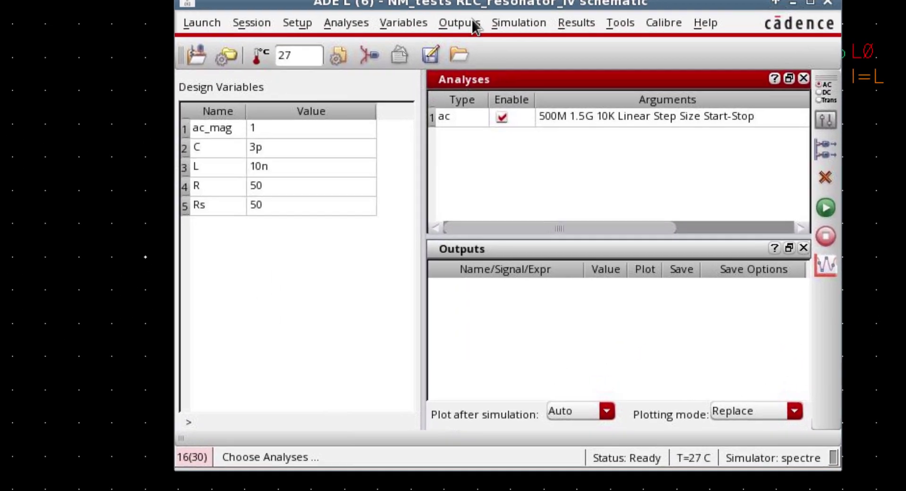
Step: In Save All options, set signals, power signals and device currents to all, with useprobes yes
click(546, 18)
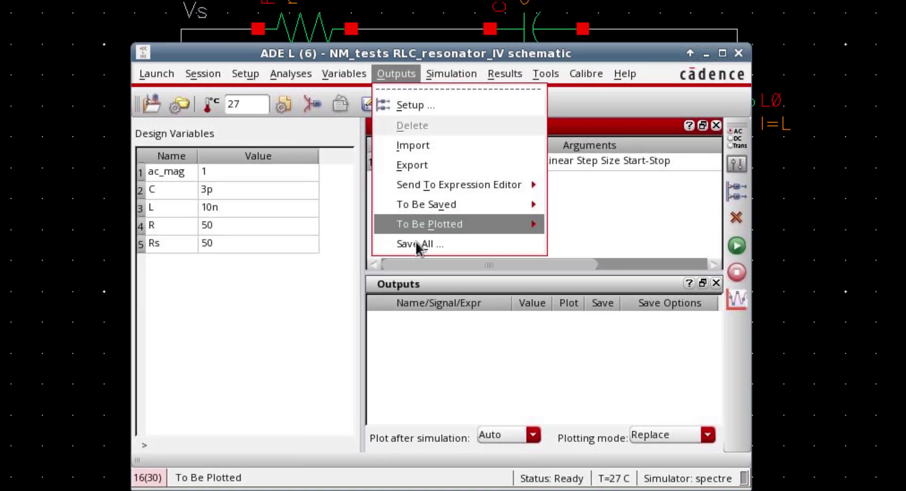
click(417, 245)
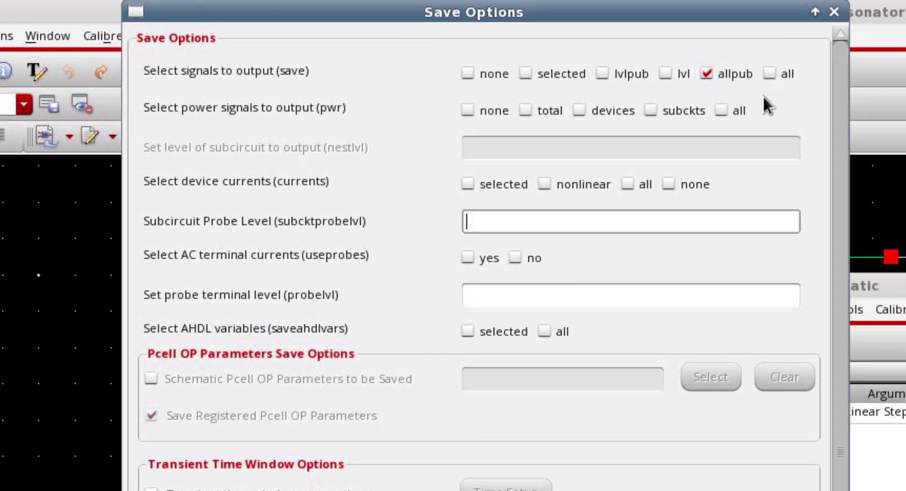
click(770, 73)
click(721, 110)
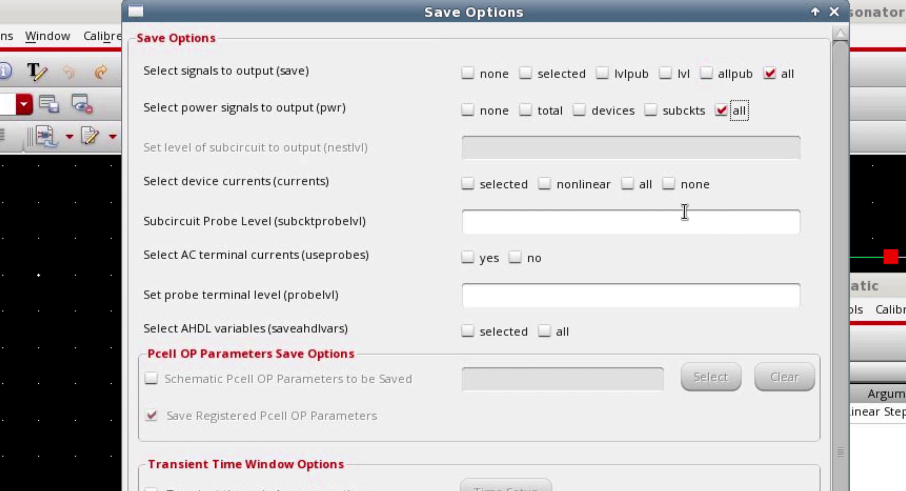
click(628, 184)
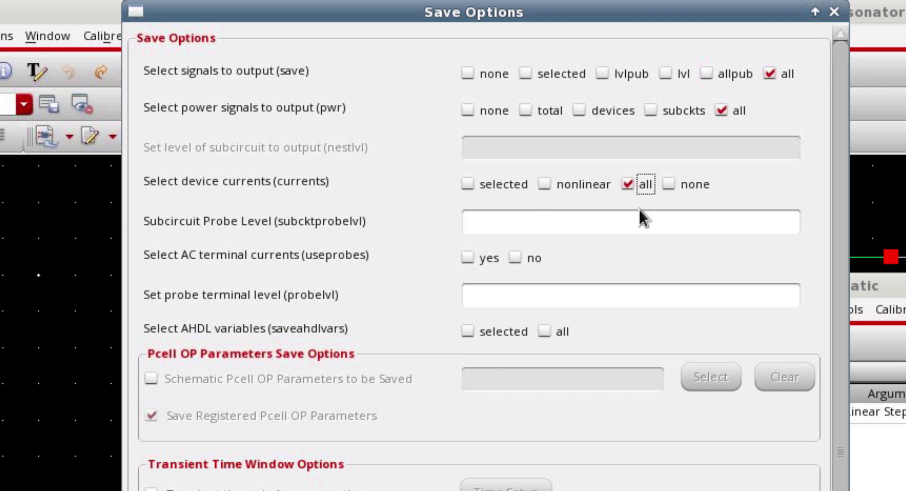
click(483, 257)
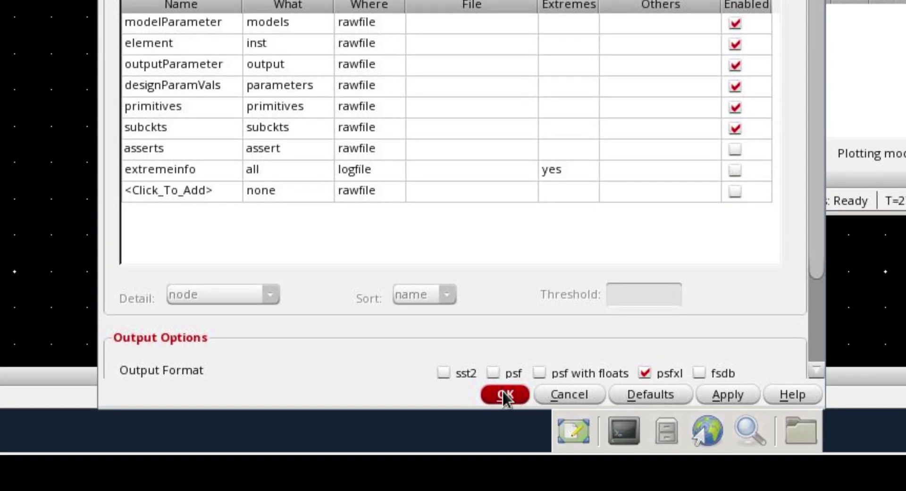
click(504, 394)
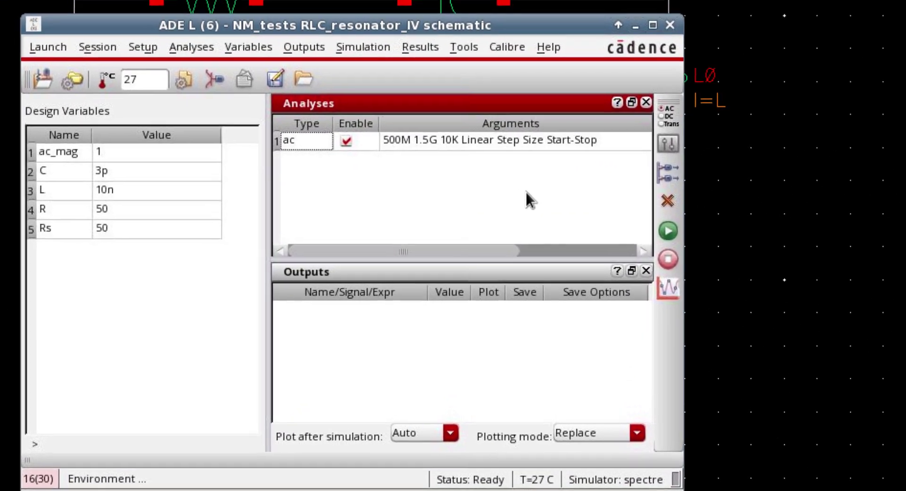
Step: Netlist and run the RLC resonator's AC analysis, writing results to the simulation directory
click(668, 239)
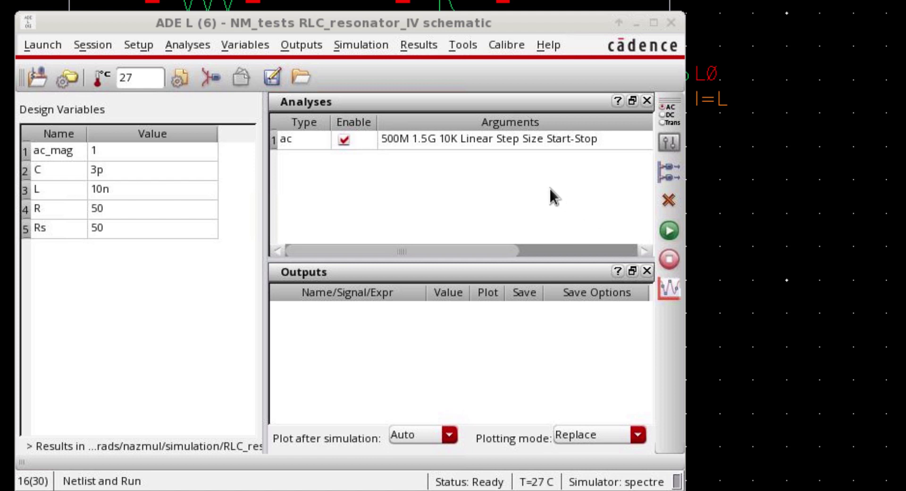
Step: Direct-plot the AC current magnitude at R0's left terminal, also adding it to Outputs
click(415, 44)
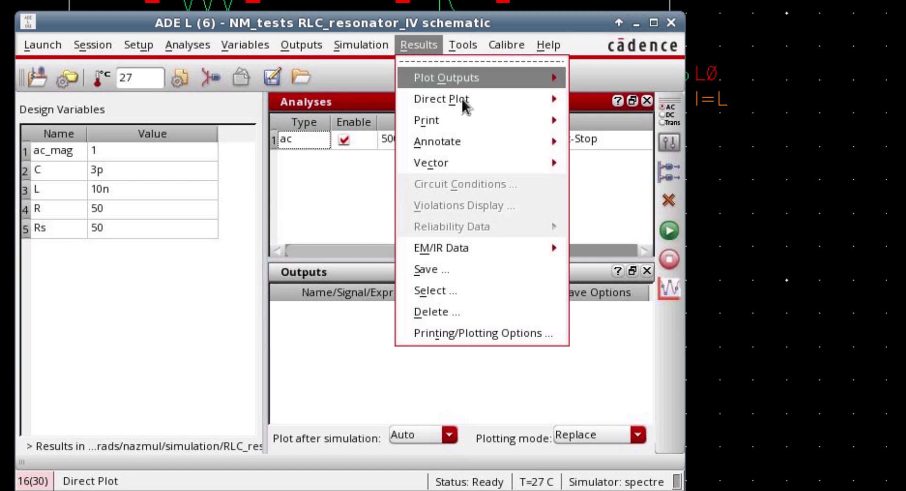
mouse_move(461, 98)
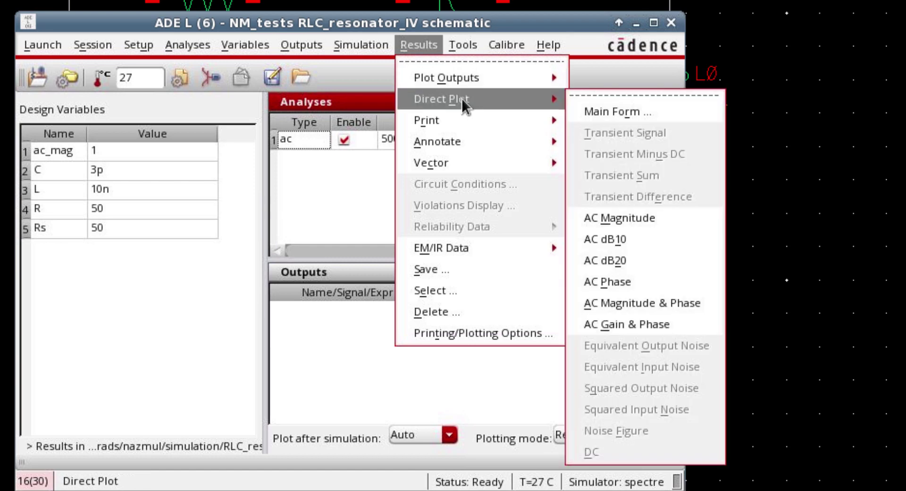
click(613, 112)
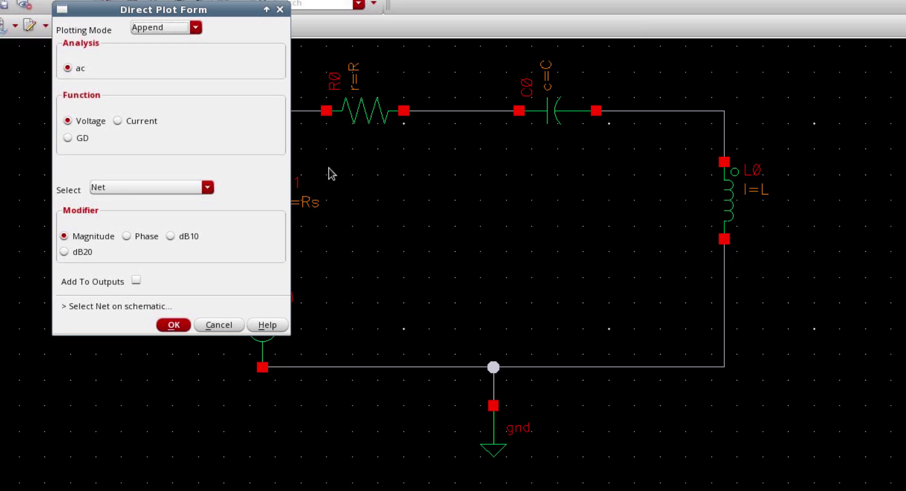
click(118, 121)
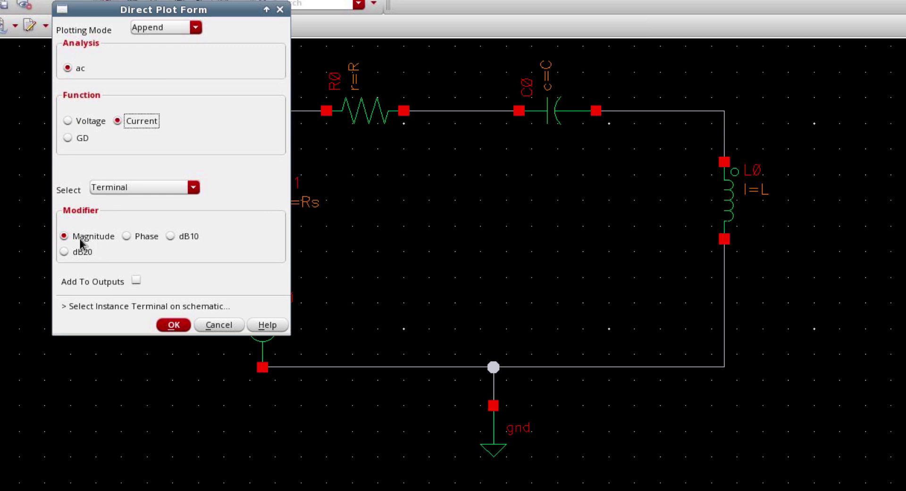
click(136, 280)
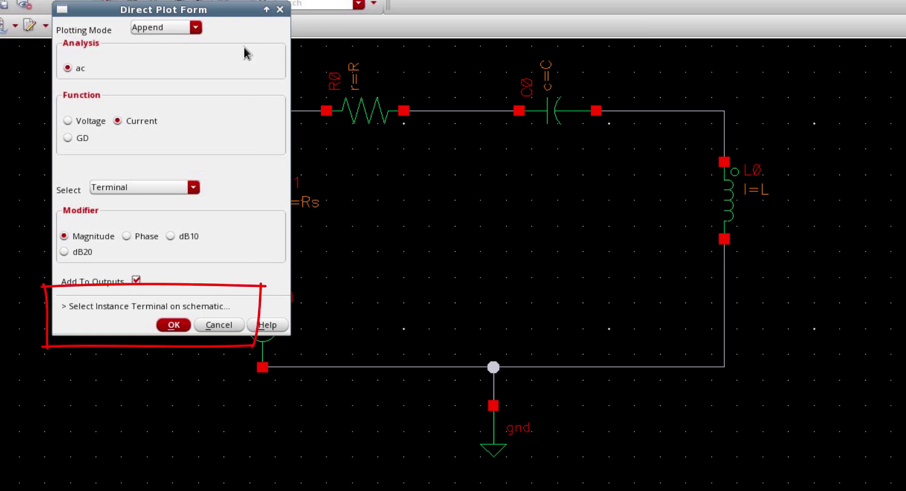
drag(239, 16, 152, 51)
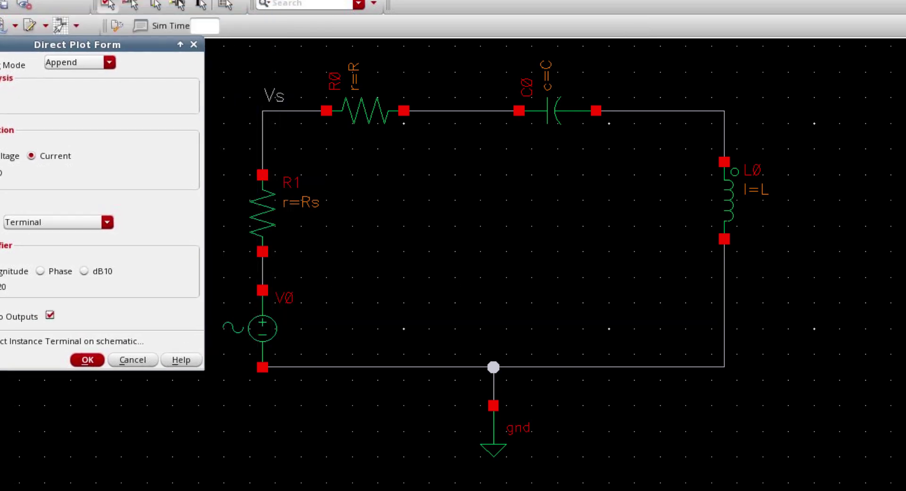
click(327, 114)
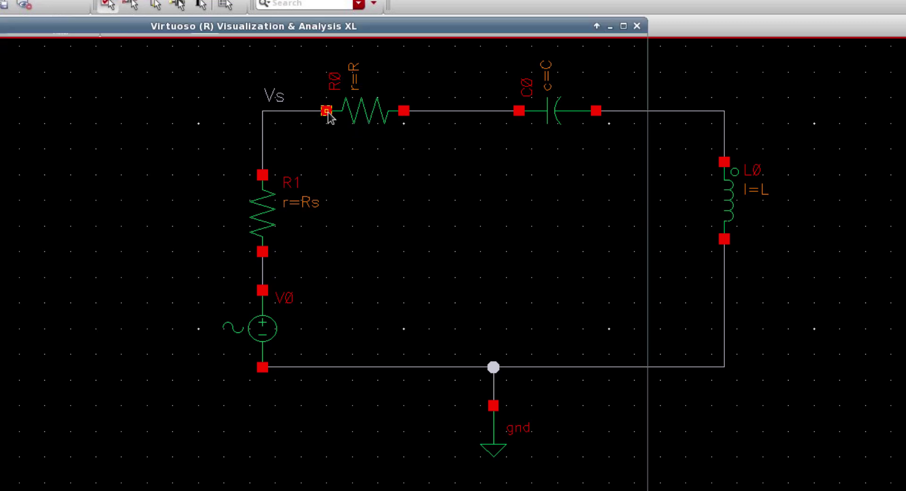
Step: Change the current trace's style to a solid line
click(695, 124)
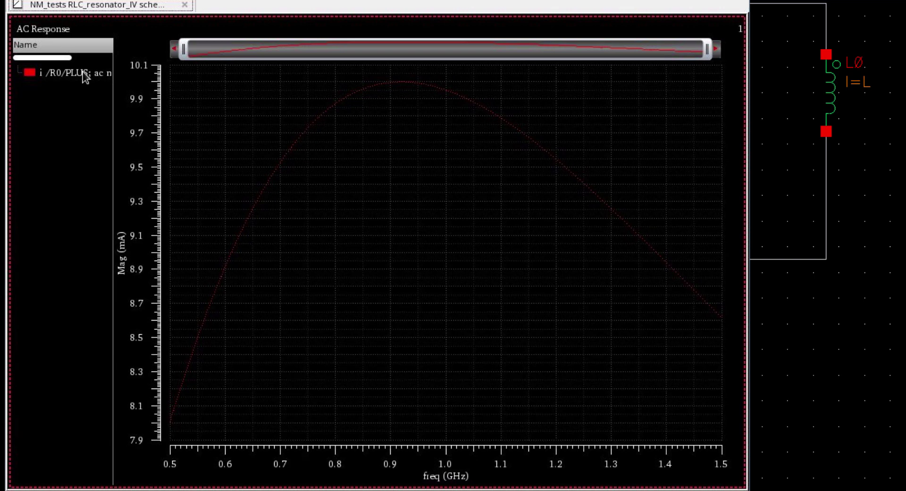
click(83, 72)
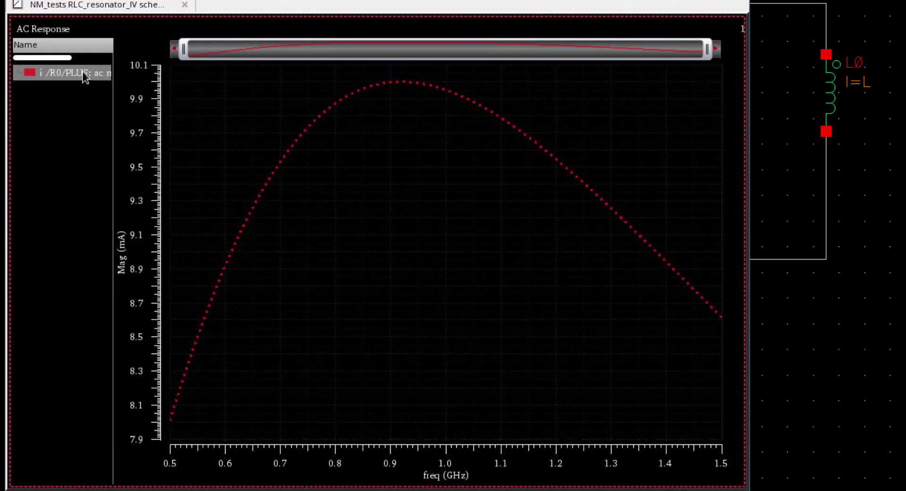
right_click(83, 72)
mouse_move(180, 444)
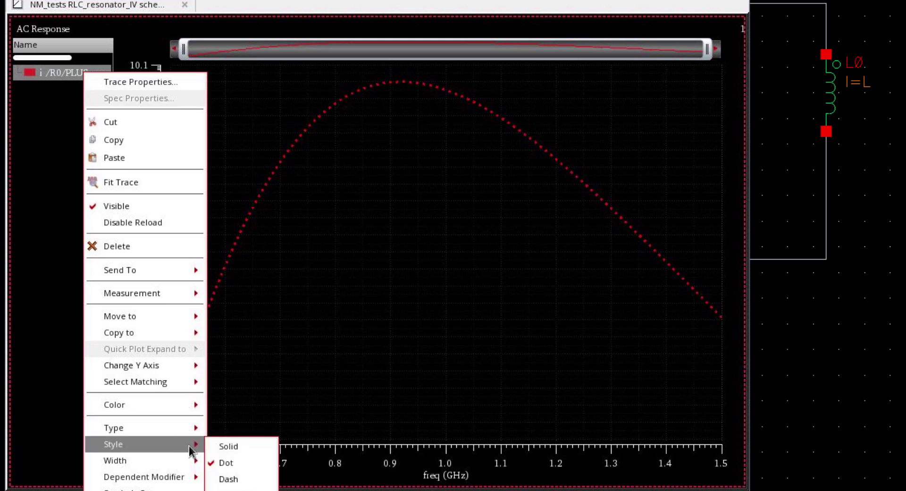
click(226, 446)
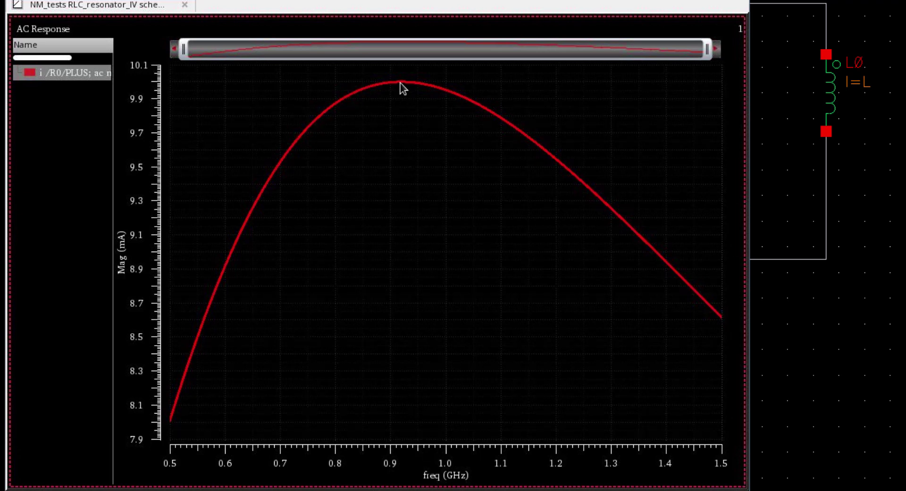
Step: Place marker M1 at the current peak, about 913.88 MHz and 9.9998 mA
mouse_move(399, 78)
key(m)
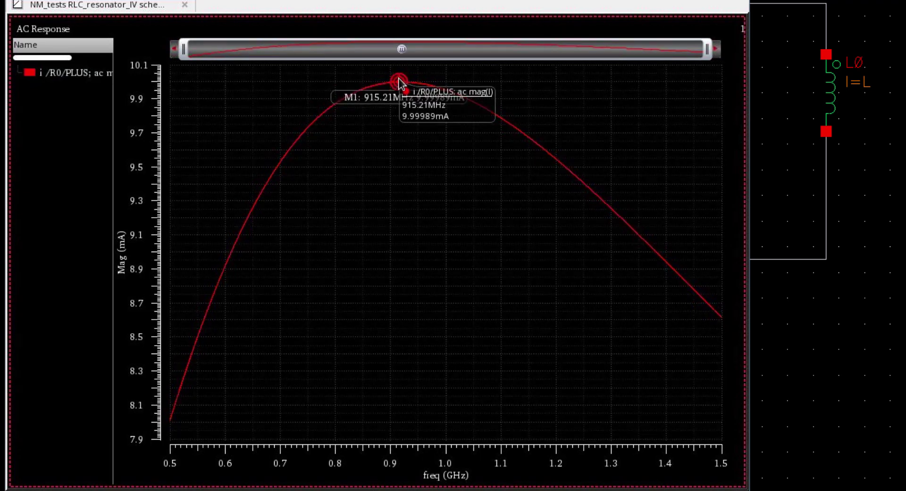
drag(402, 81, 398, 81)
mouse_move(401, 83)
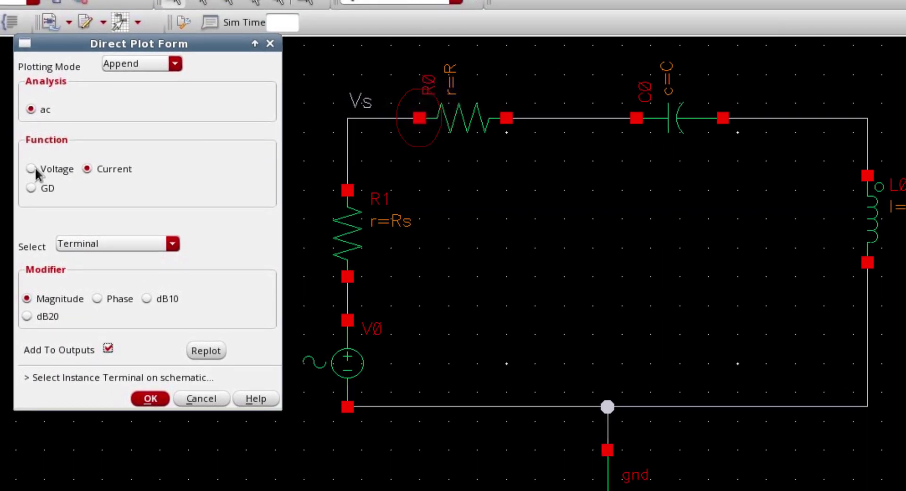
Step: Plot the differential voltage magnitude between the Vs net and ground, v(/Vs /gnd!)
click(31, 169)
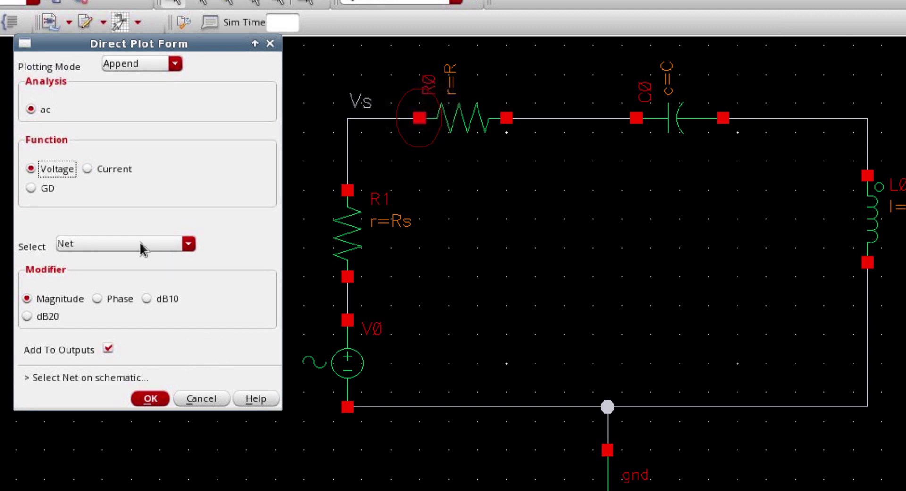
click(188, 243)
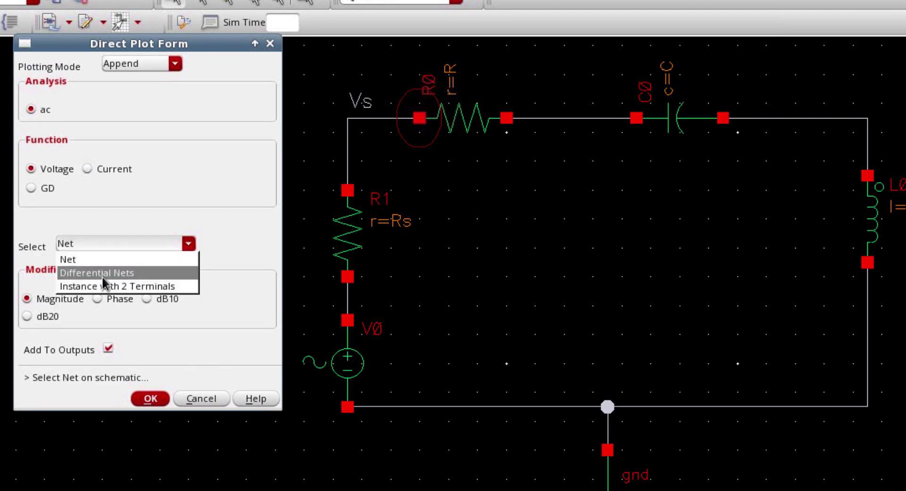
click(116, 273)
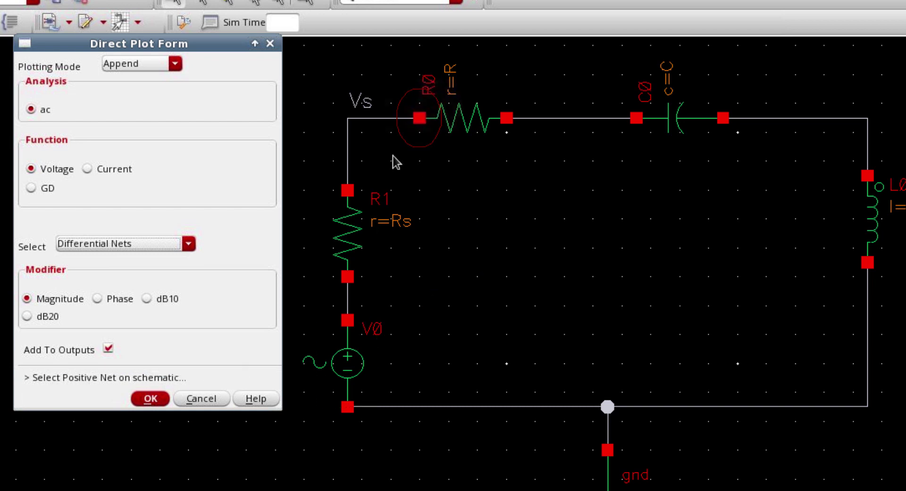
click(368, 119)
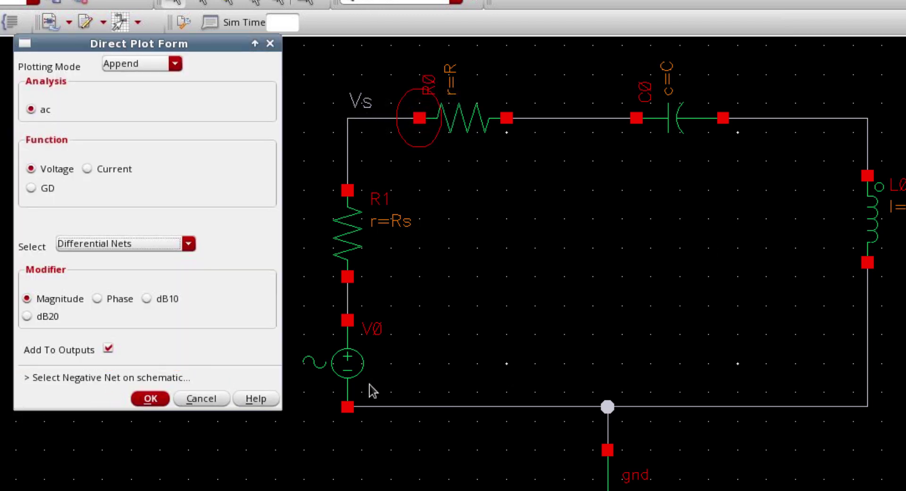
click(434, 407)
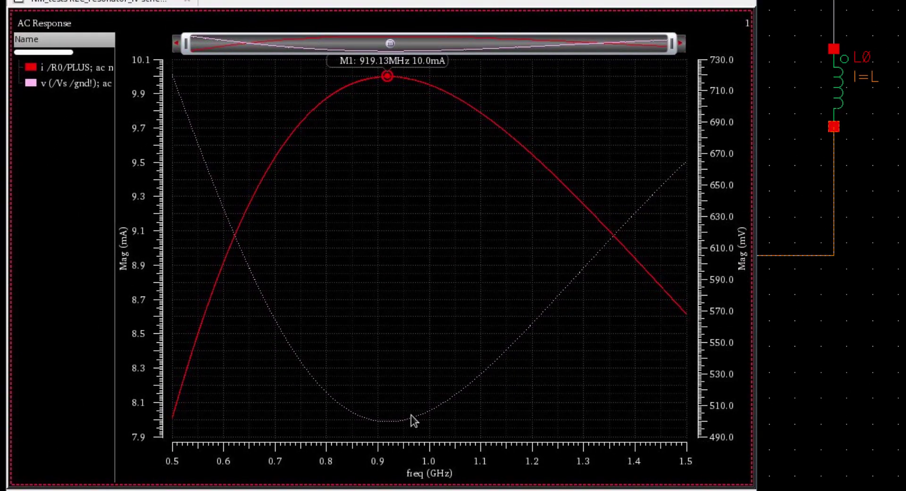
Step: Select the voltage trace, end net selection, and bring ADE L with its two outputs forward
mouse_move(446, 397)
click(89, 83)
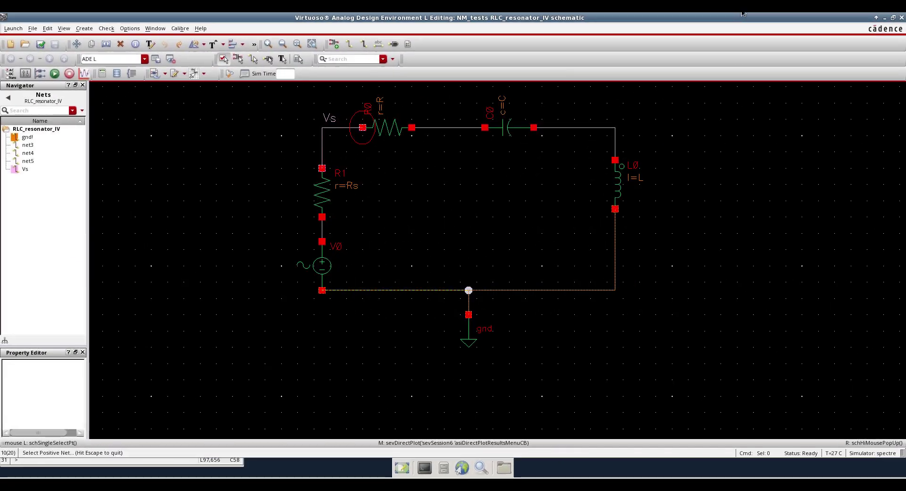
key(Escape)
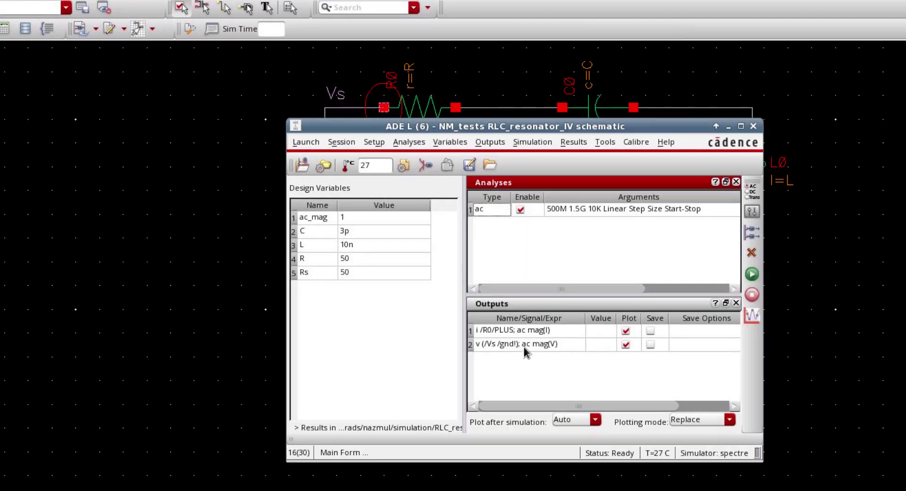
Step: Rename the voltage output to Impedance and add it as a new output
double_click(523, 347)
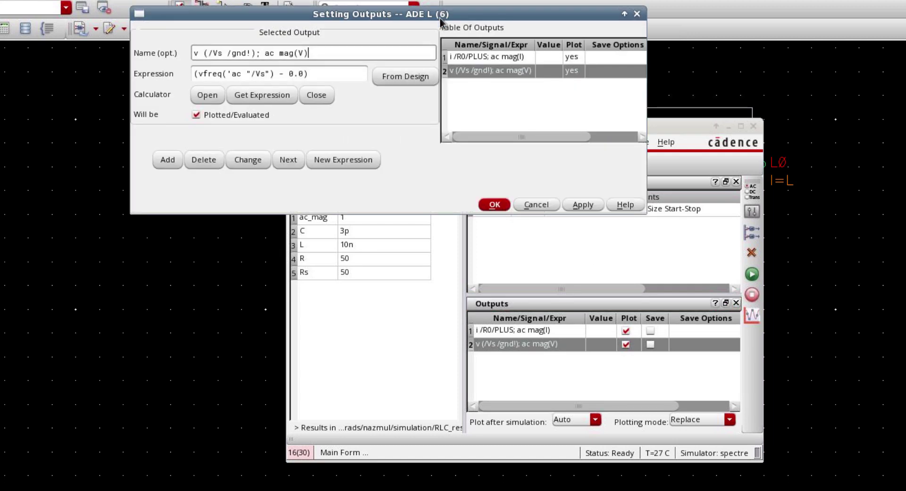
drag(448, 29, 499, 127)
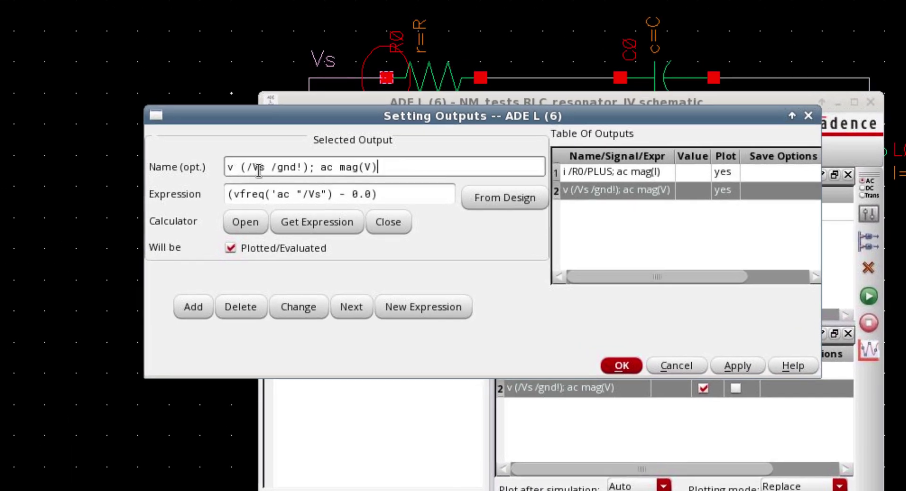
drag(360, 150, 215, 147)
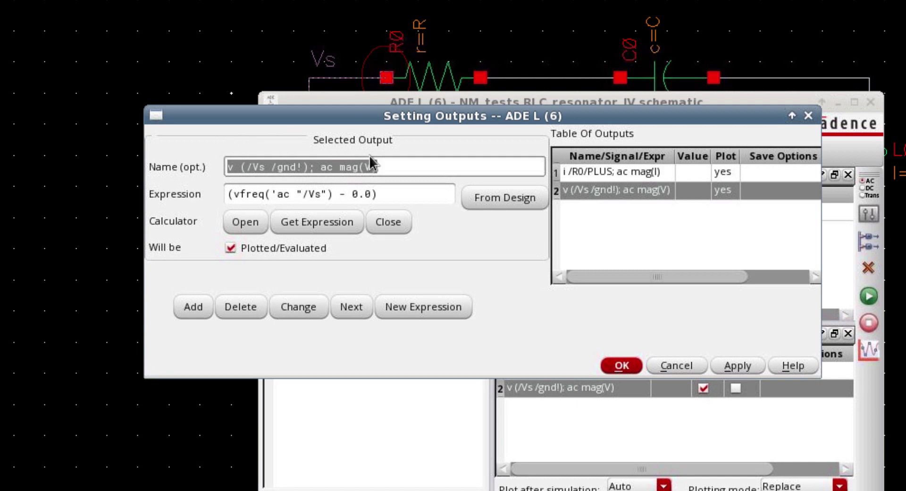
text(Im)
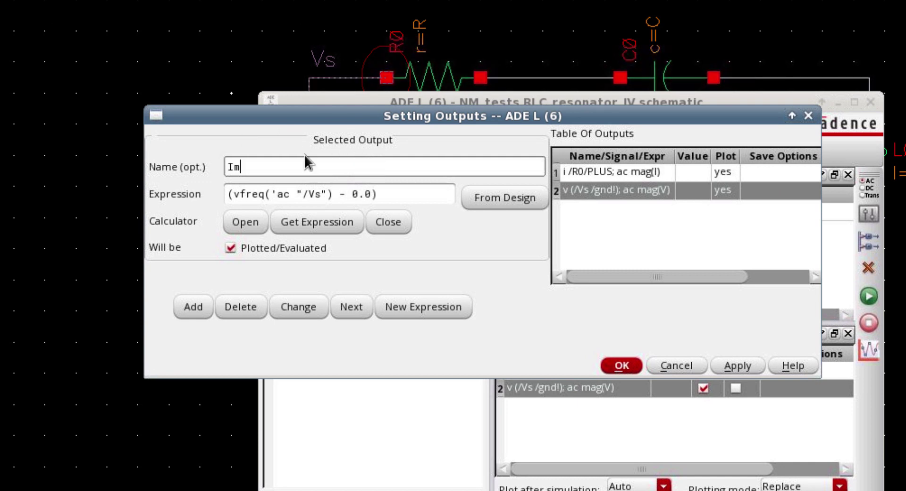
text(pedance)
click(392, 197)
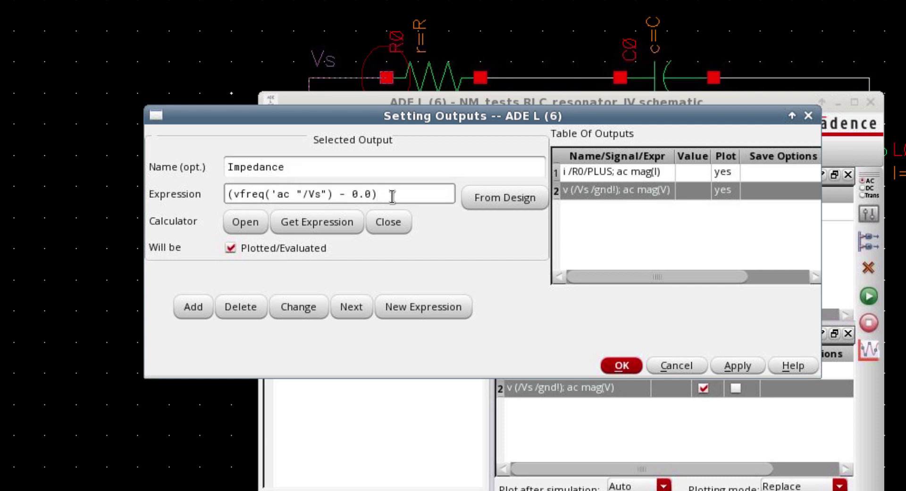
click(193, 307)
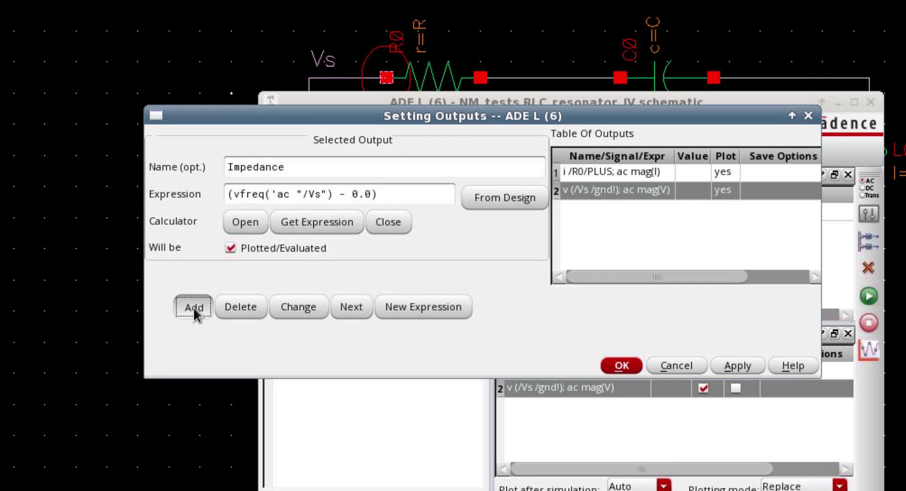
Step: Copy the ifreq('ac "/R0/PLUS") expression from the current output
click(612, 177)
drag(365, 195, 123, 198)
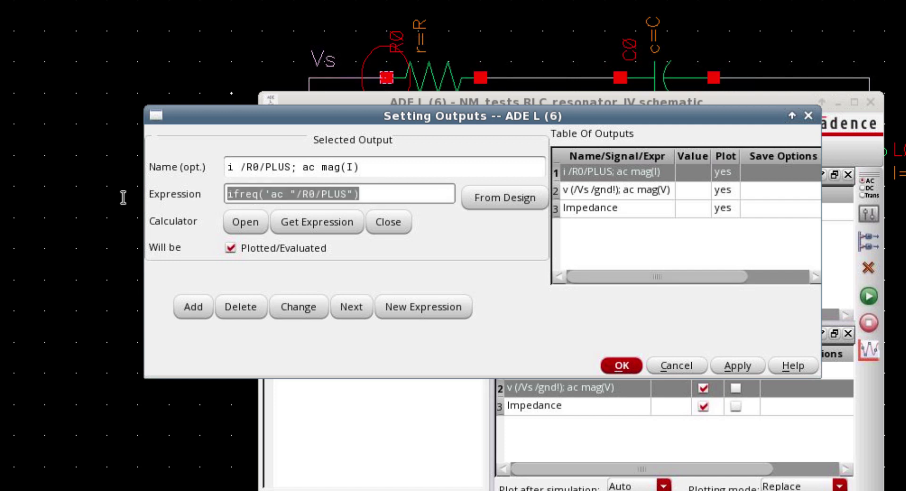
right_click(244, 196)
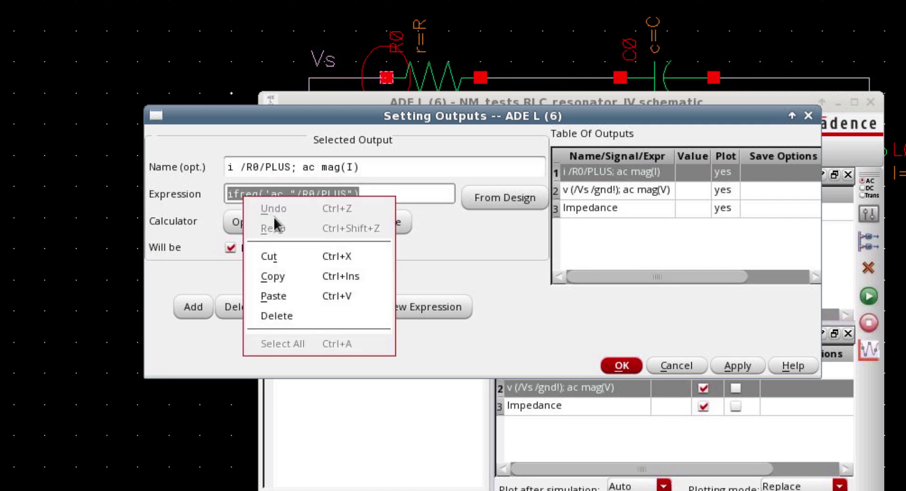
click(273, 276)
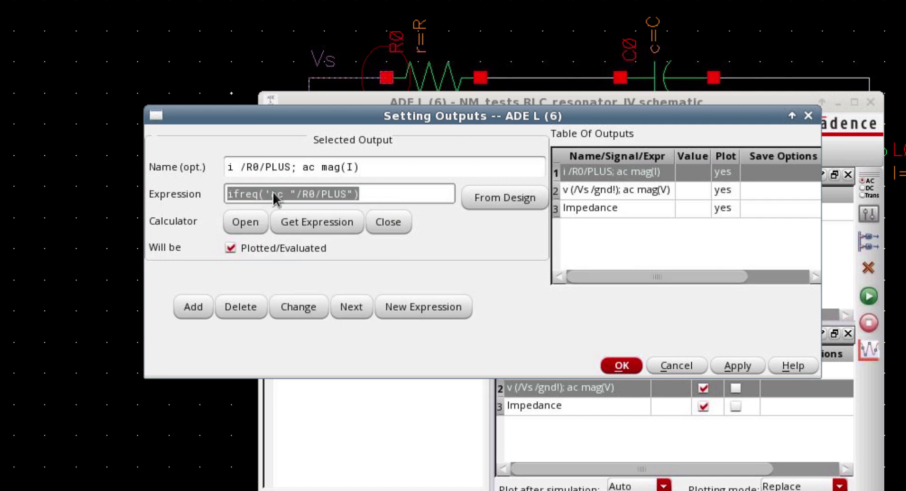
Step: Paste the current expression after '/' in the Impedance expression and apply it
click(607, 210)
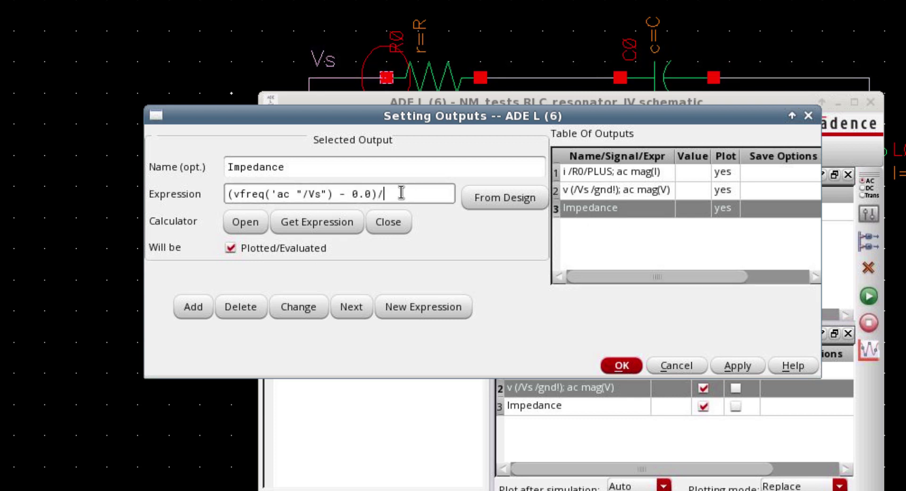
key(ctrl+v)
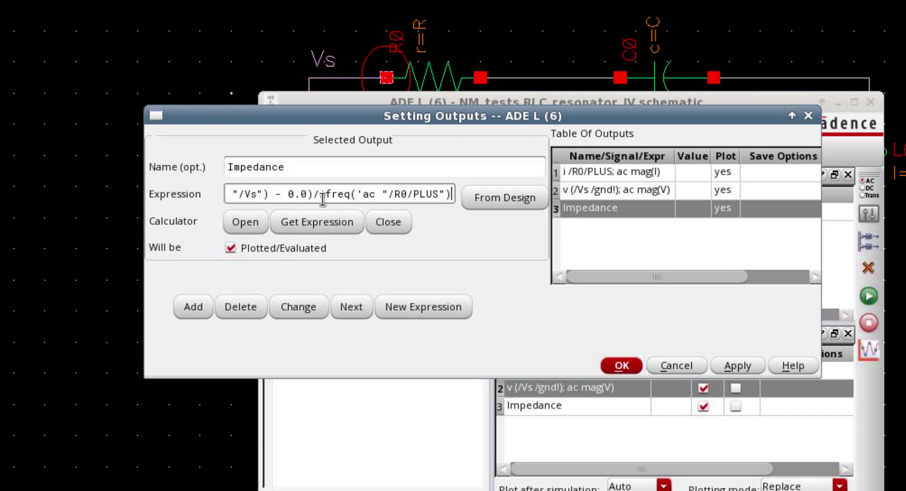
drag(323, 200, 226, 194)
click(282, 194)
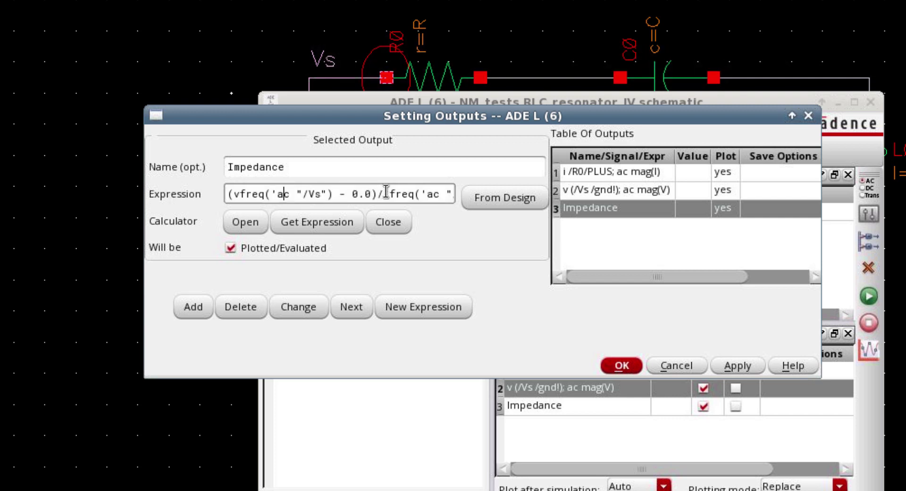
click(377, 193)
key(shift+Home)
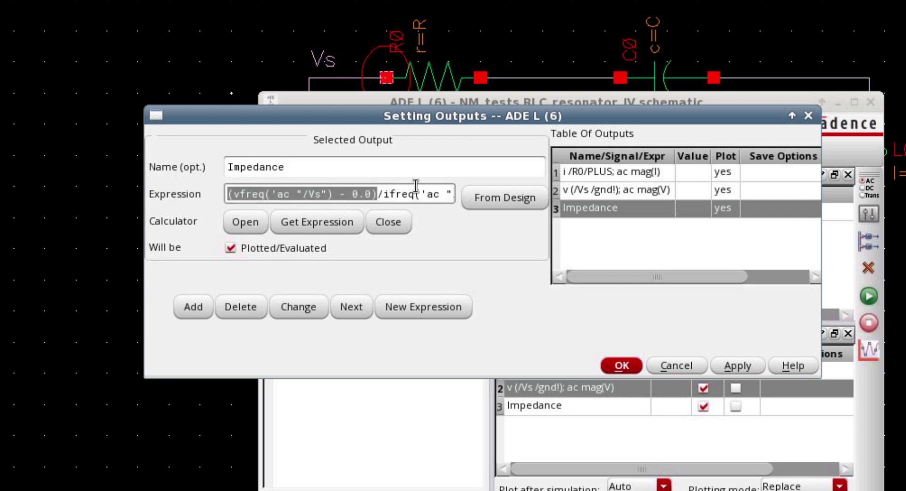
drag(382, 194, 530, 188)
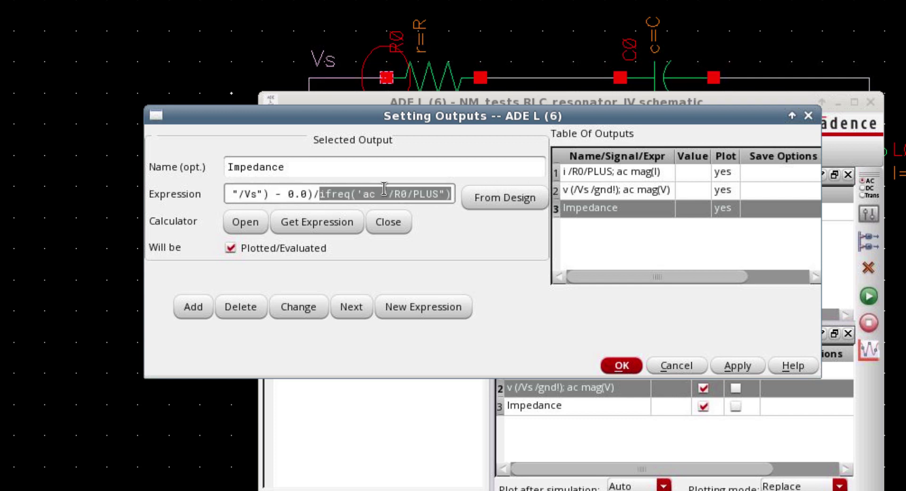
click(310, 194)
key(shift+Home)
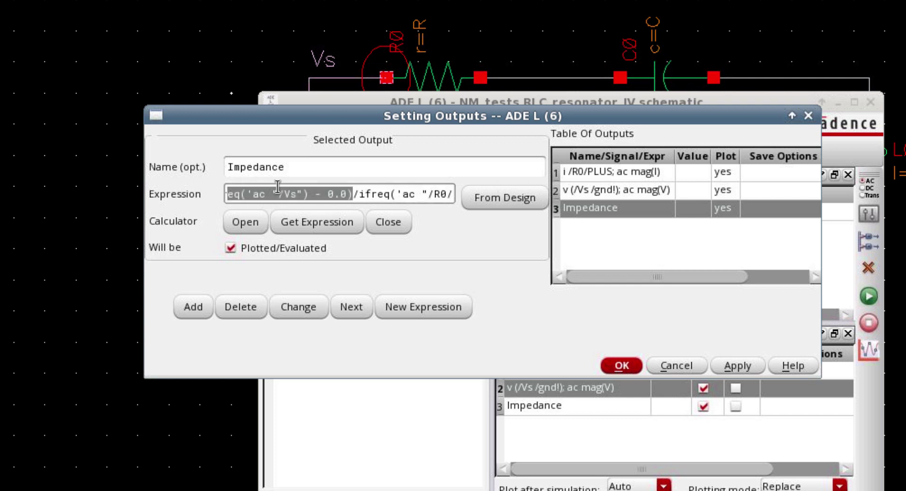
click(746, 369)
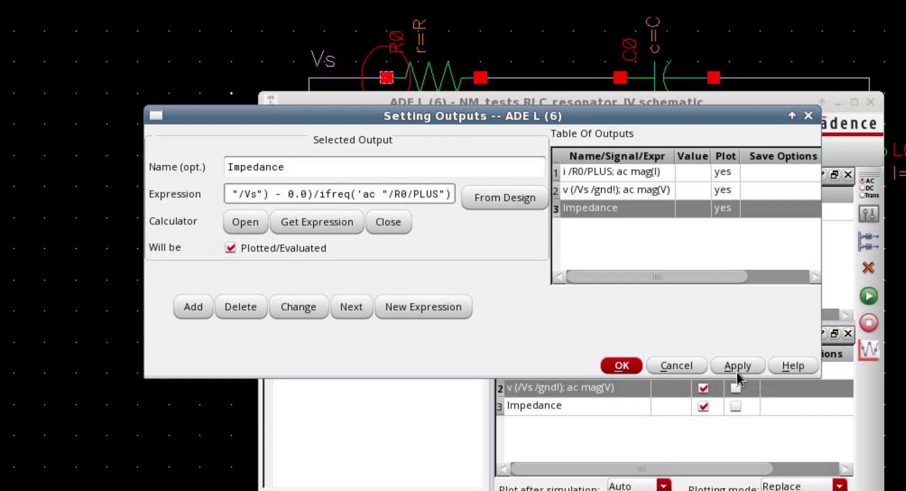
Step: Turn off plotting for the current and voltage outputs, then rerun to plot Impedance only
click(622, 367)
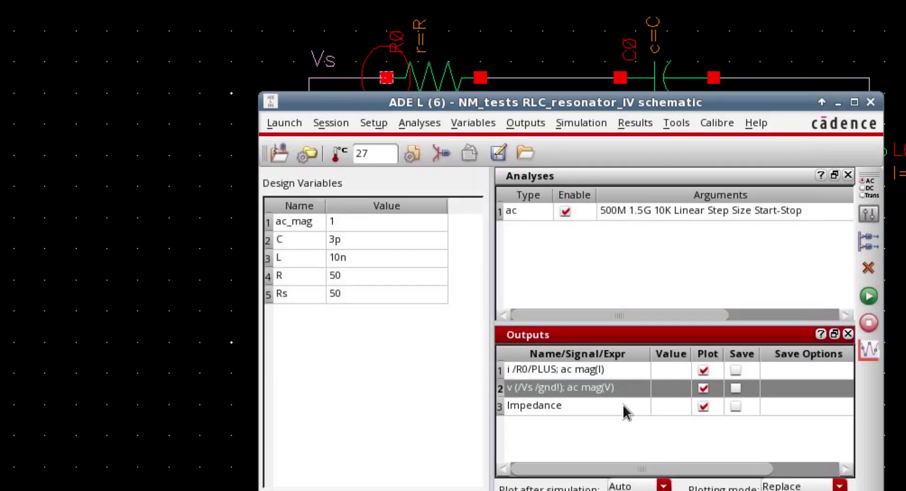
click(622, 405)
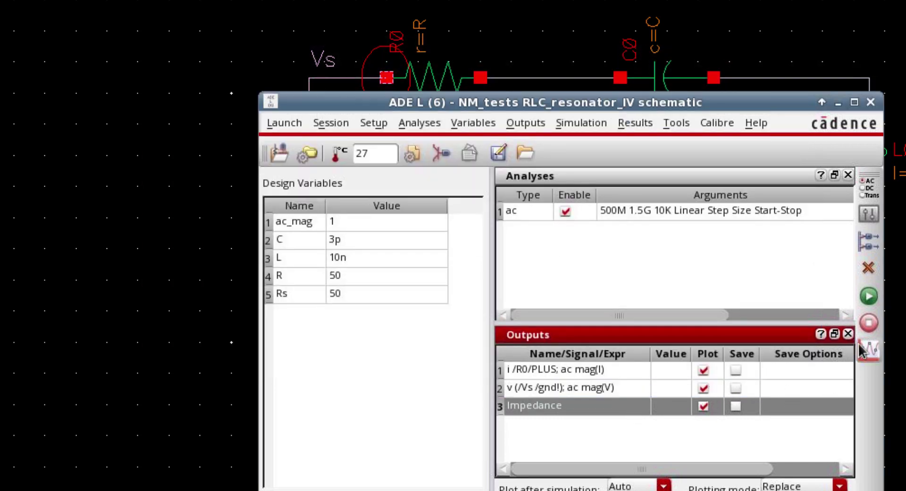
click(703, 389)
click(703, 370)
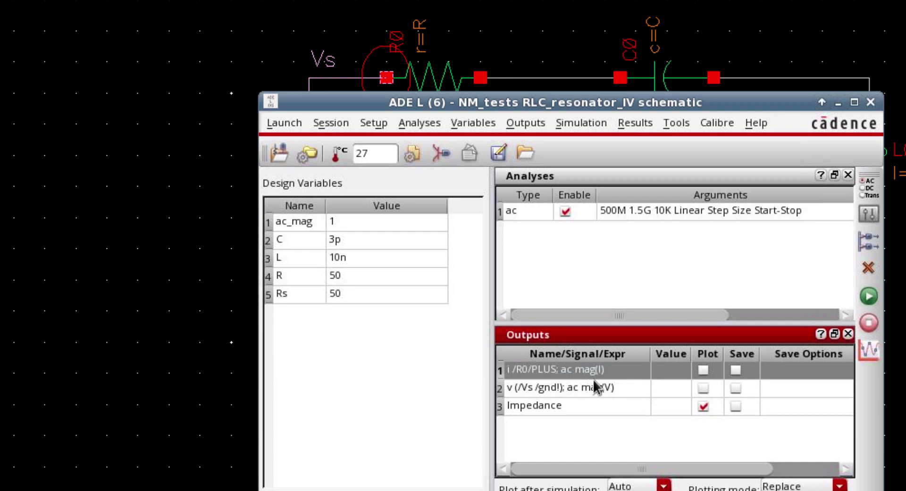
click(870, 352)
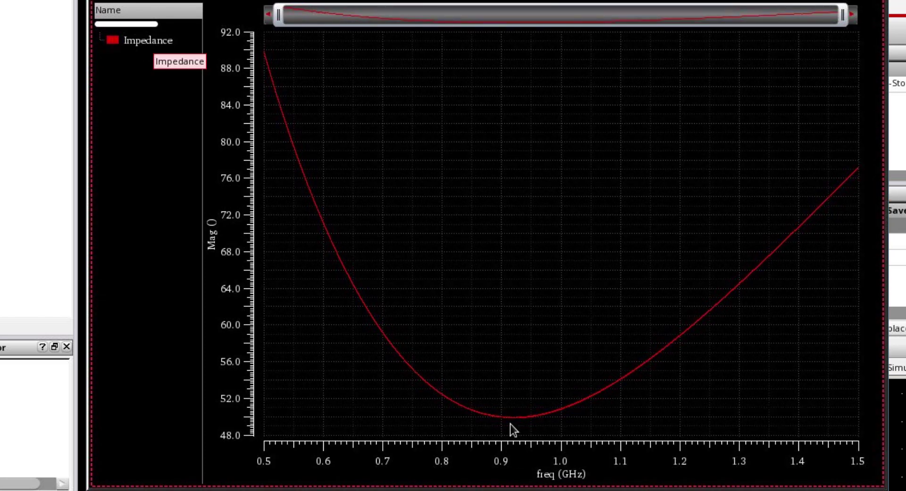
Step: Mark the impedance minimum, about 50 near 915.14 MHz, with M2 and return to the schematic
mouse_move(503, 419)
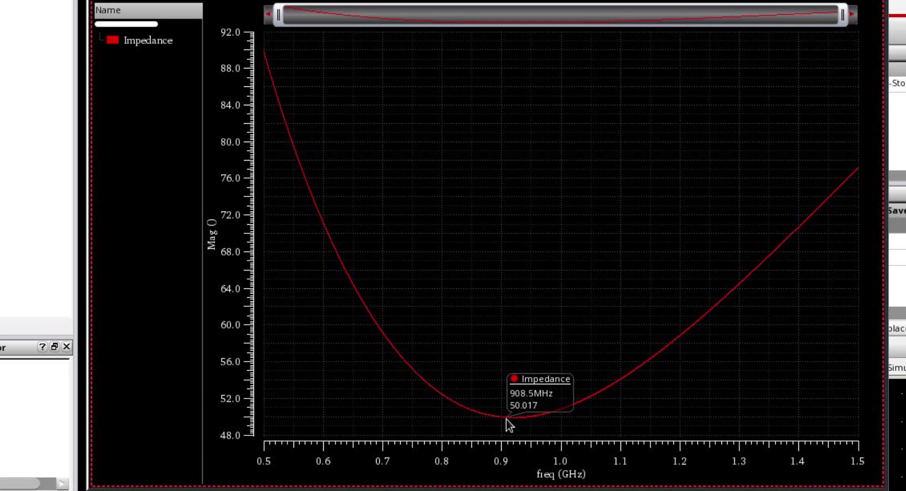
key(m)
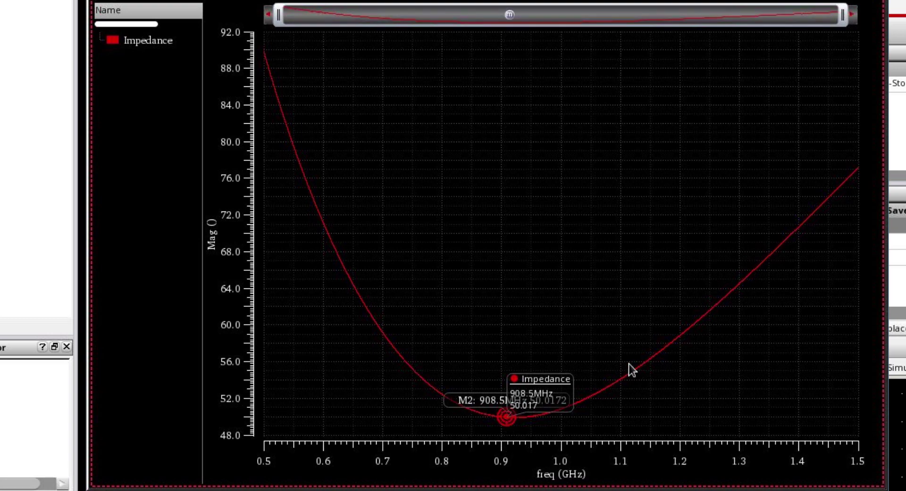
drag(506, 419, 511, 417)
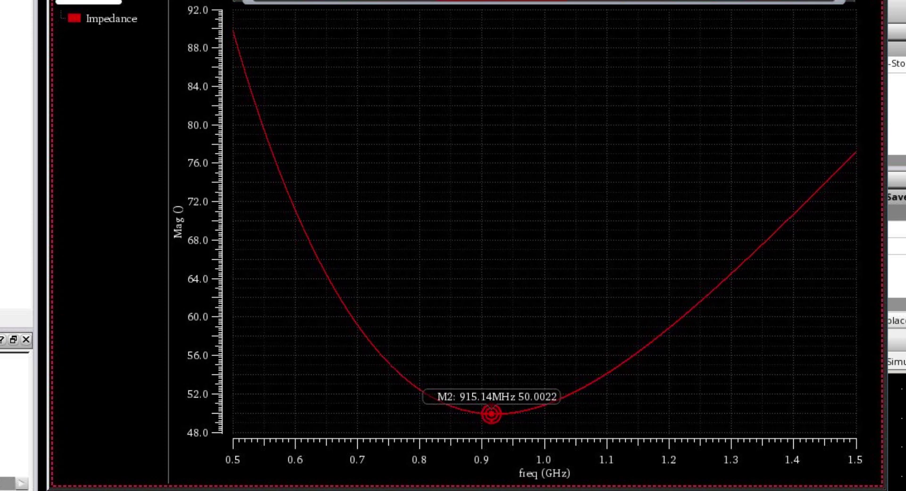
key(alt+Tab)
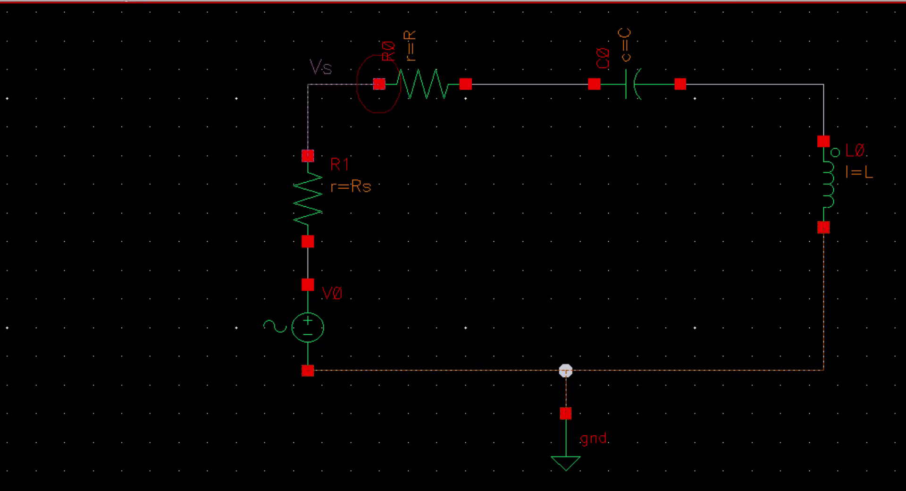
Step: Open the Impedance output's settings and rename it Power
key(alt+Tab)
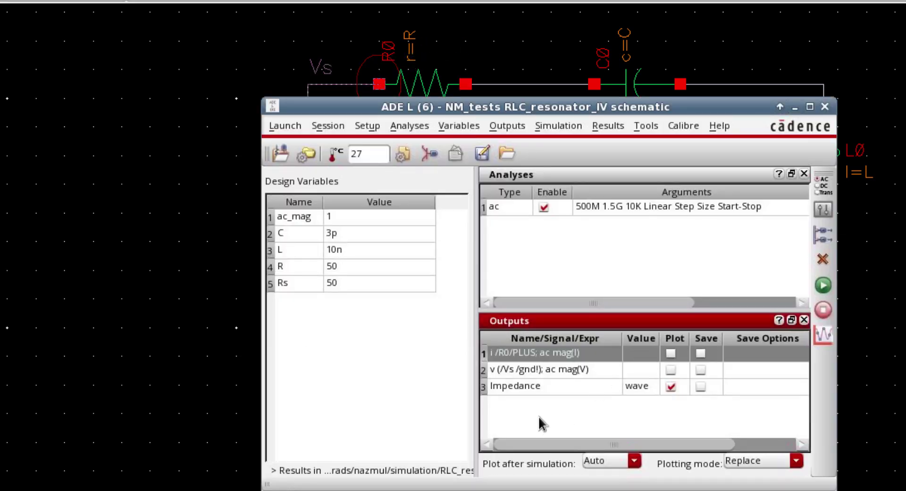
double_click(545, 389)
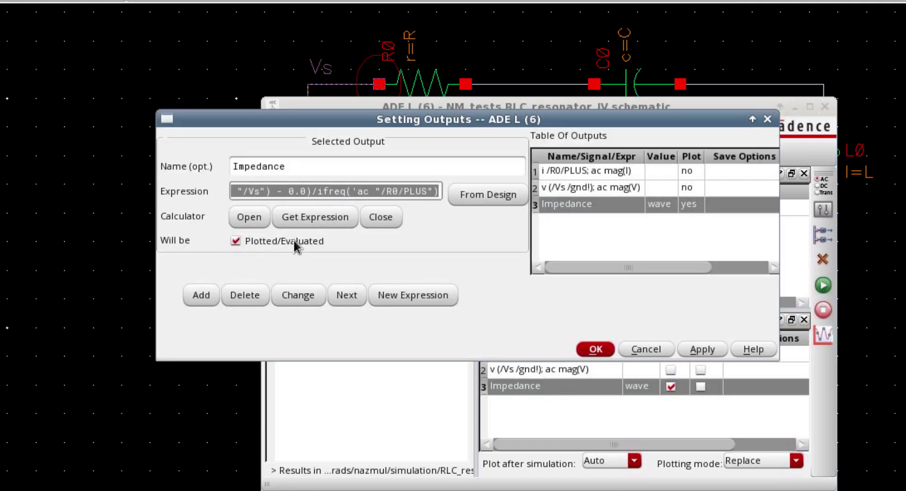
double_click(325, 165)
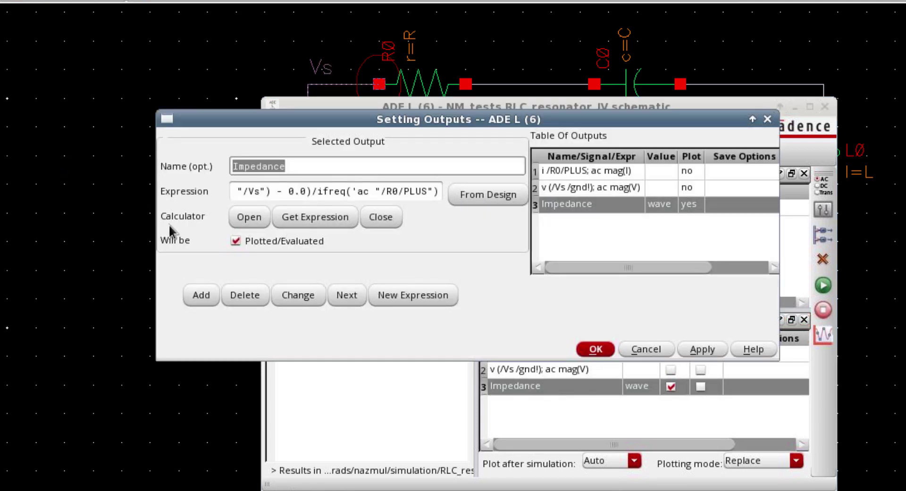
text(Power)
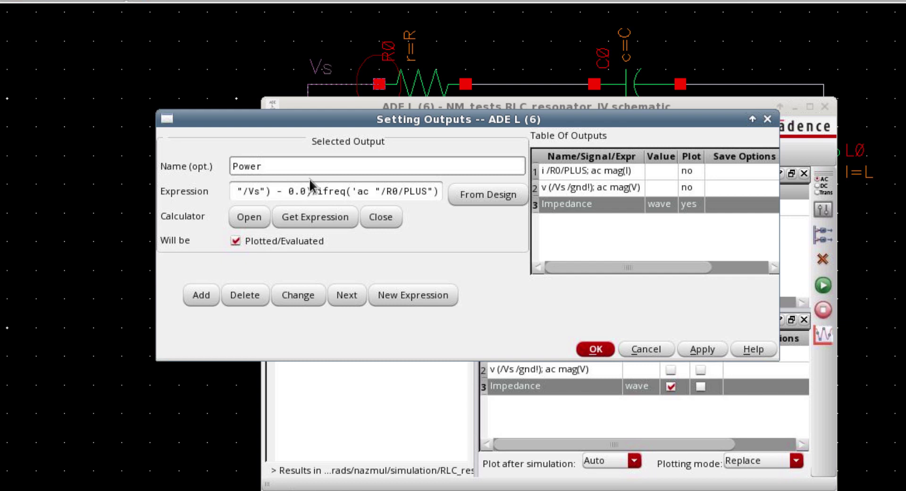
Step: Cut the expression down to the R0/PLUS current and square it with **2
click(326, 190)
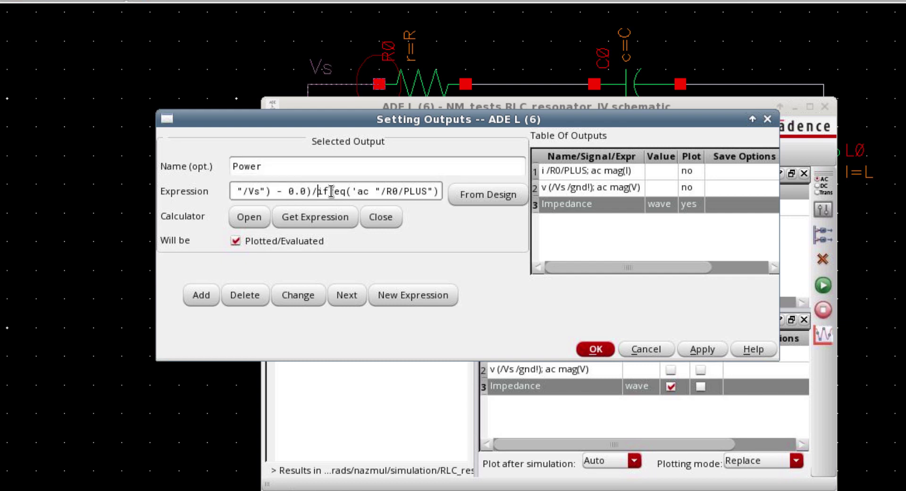
drag(317, 193, 59, 198)
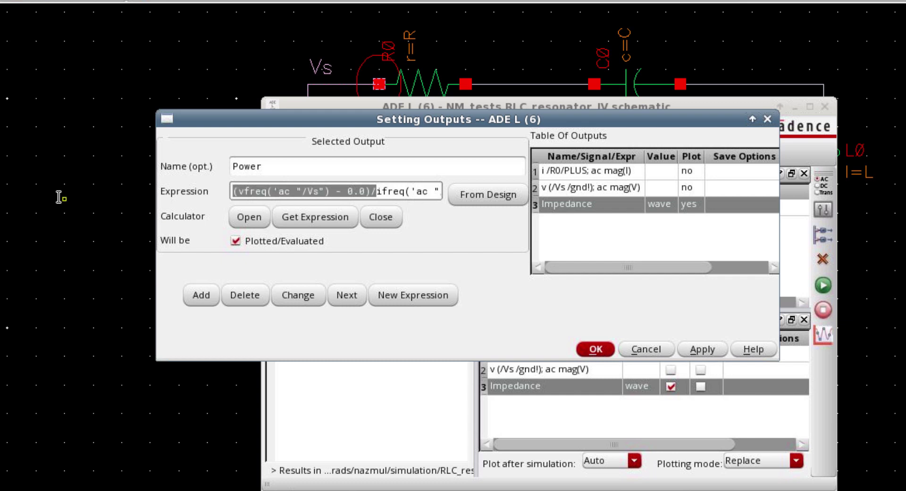
key(BackSpace)
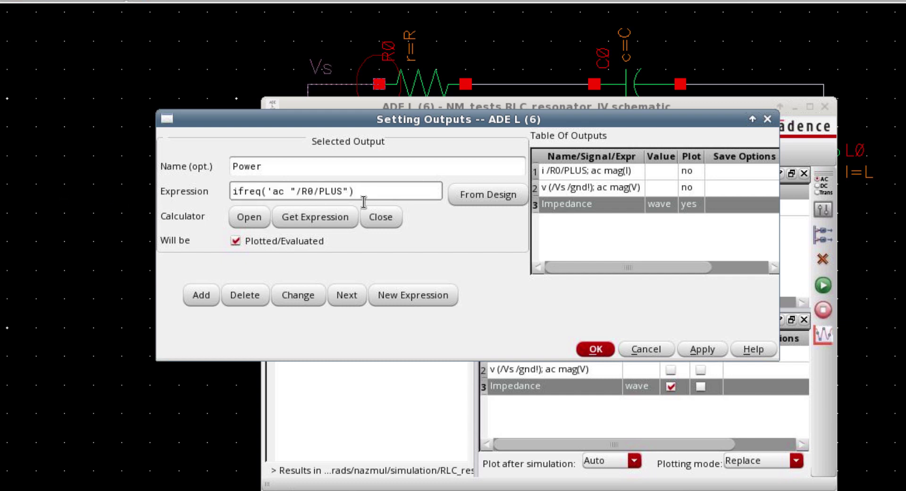
text(**2))
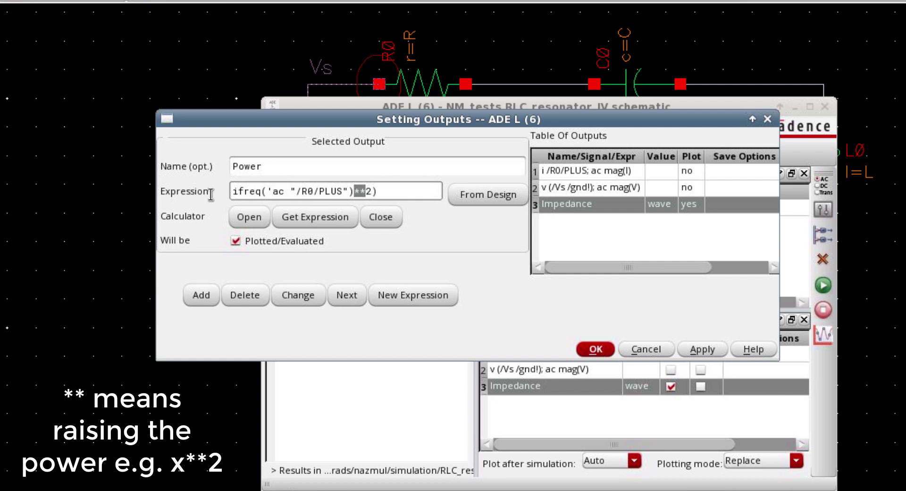
Step: Wrap the squared current in parentheses and multiply by VAR("R")
click(241, 188)
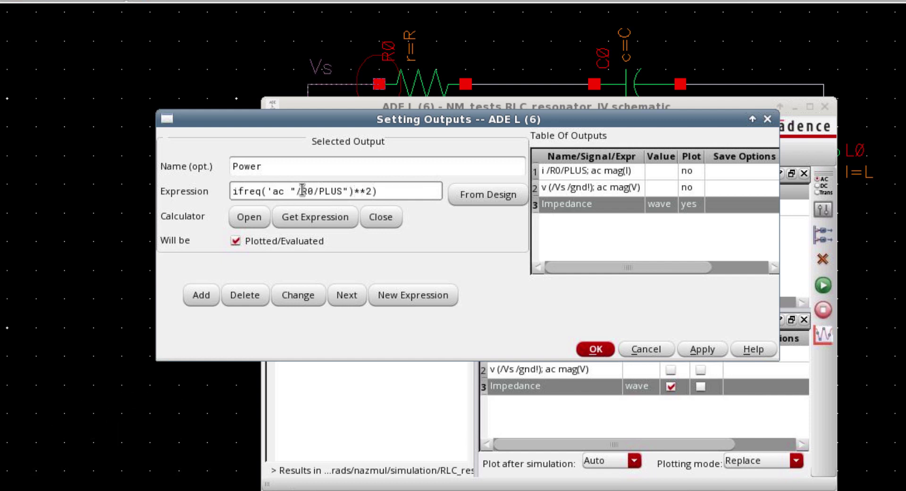
text(()
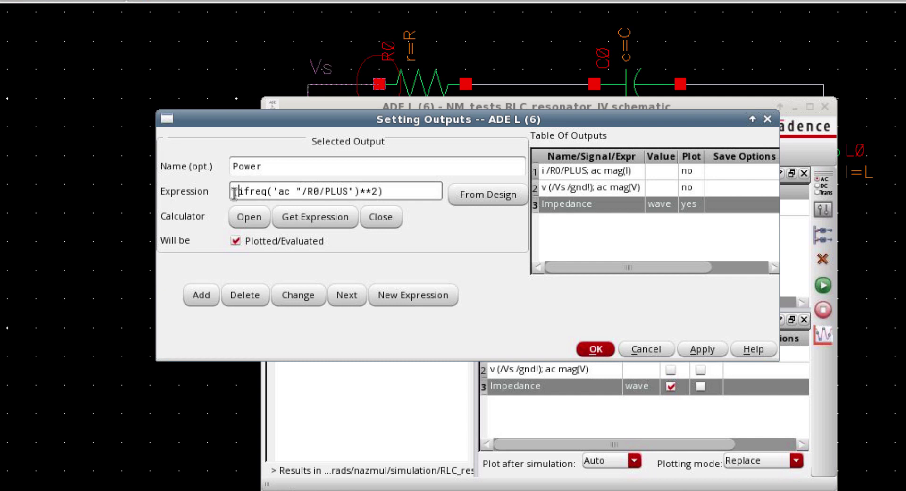
click(403, 191)
text(*VAR())
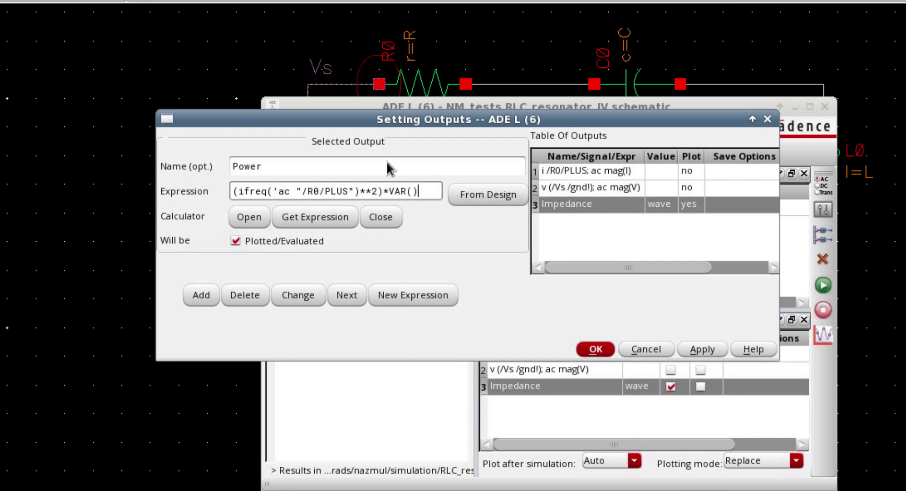
click(414, 191)
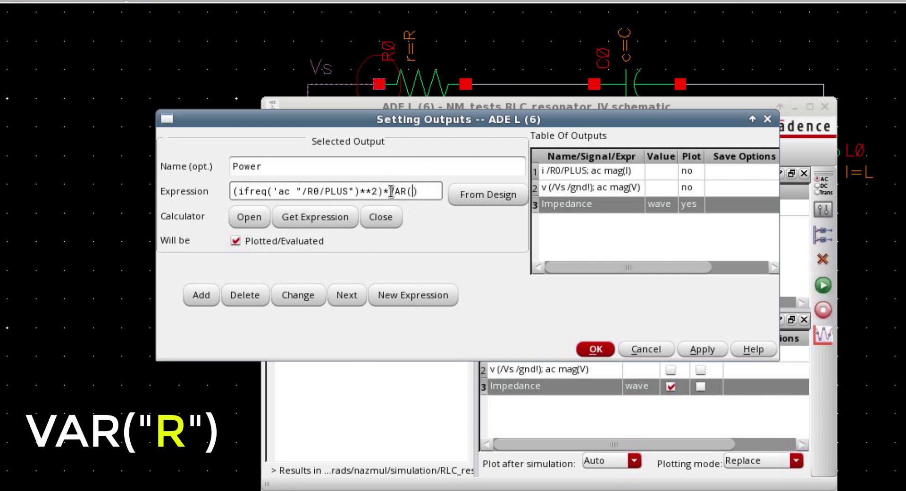
text("")
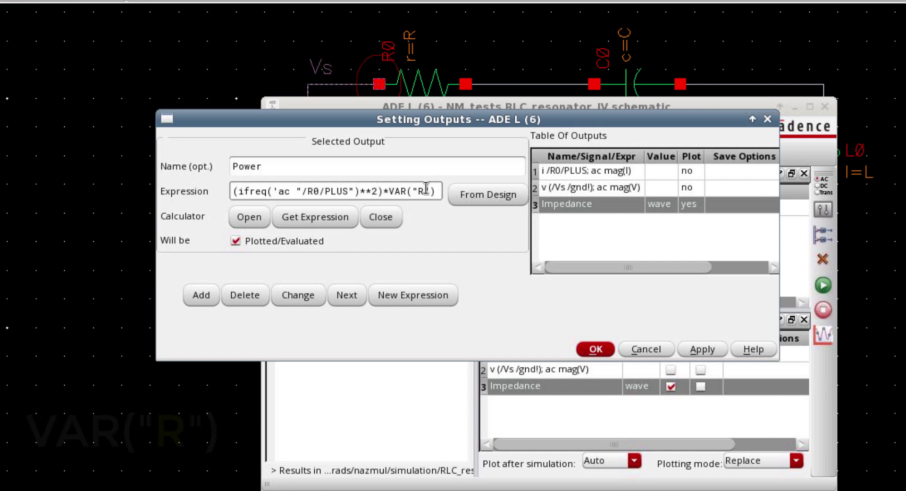
mouse_move(467, 120)
mouse_down()
mouse_move(639, 228)
mouse_move(720, 196)
mouse_move(730, 183)
mouse_up()
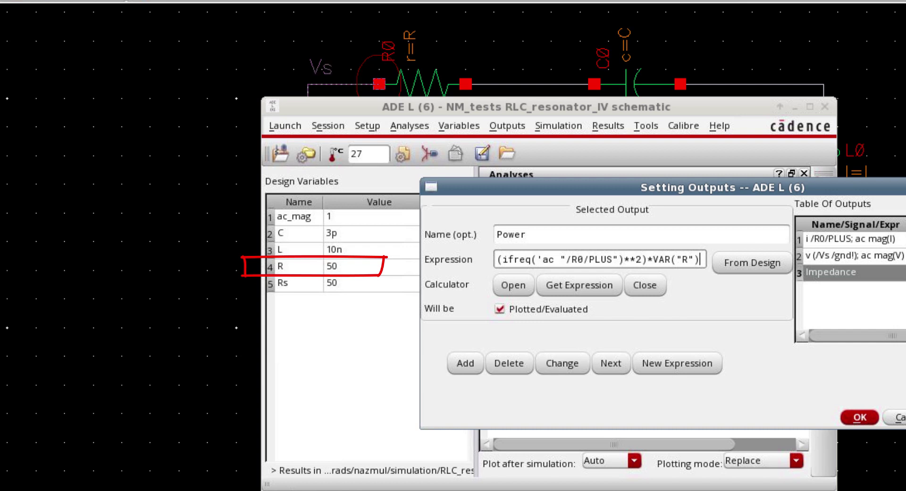
click(679, 261)
text(")
key(End)
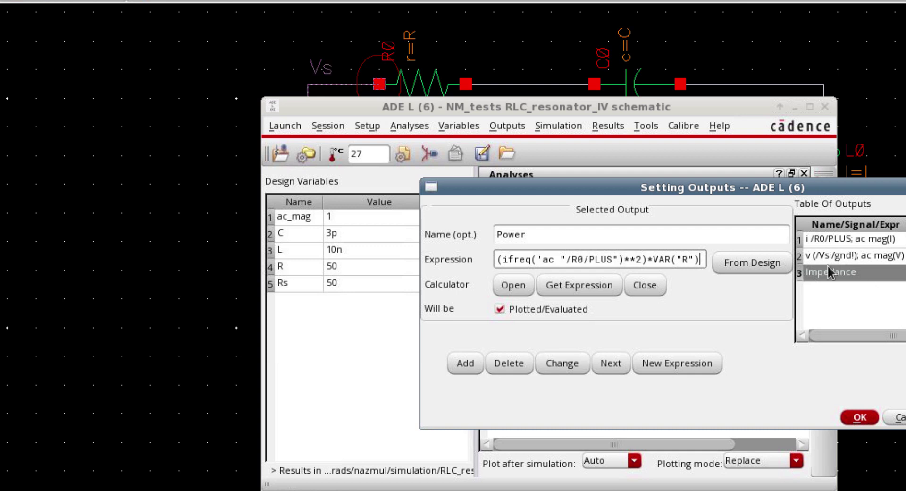
Step: Add Power as output row 4, enable plotting for i /R0/PLUS, and plot all outputs
click(458, 364)
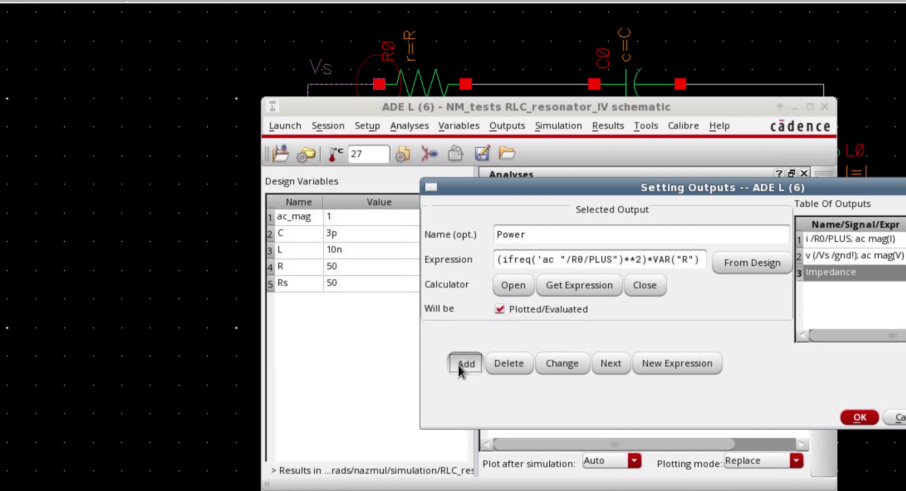
click(874, 289)
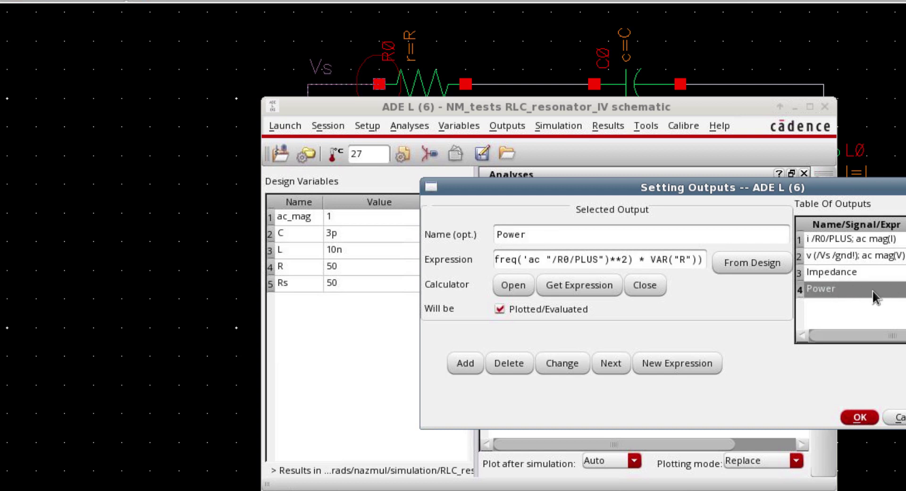
click(860, 418)
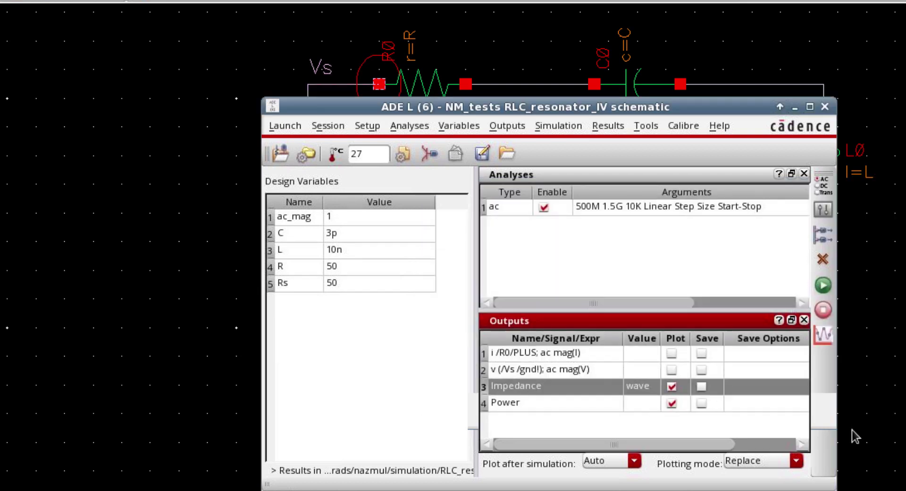
click(606, 406)
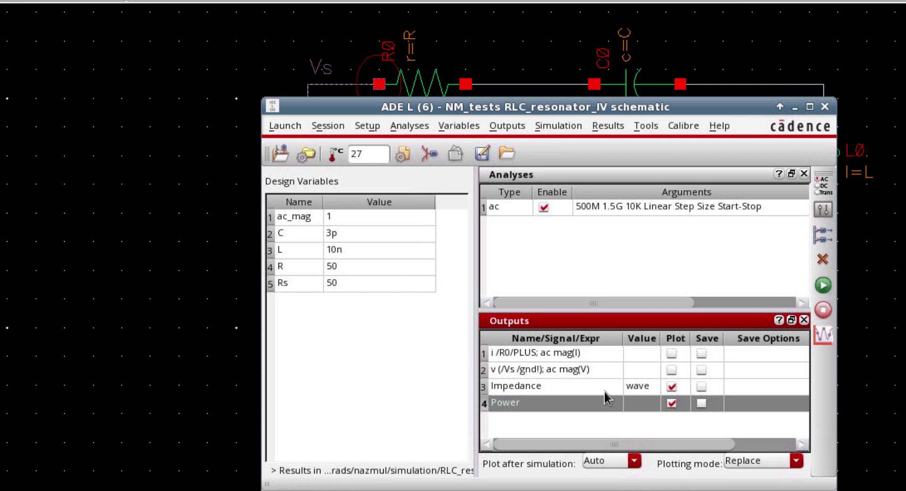
click(673, 354)
click(671, 353)
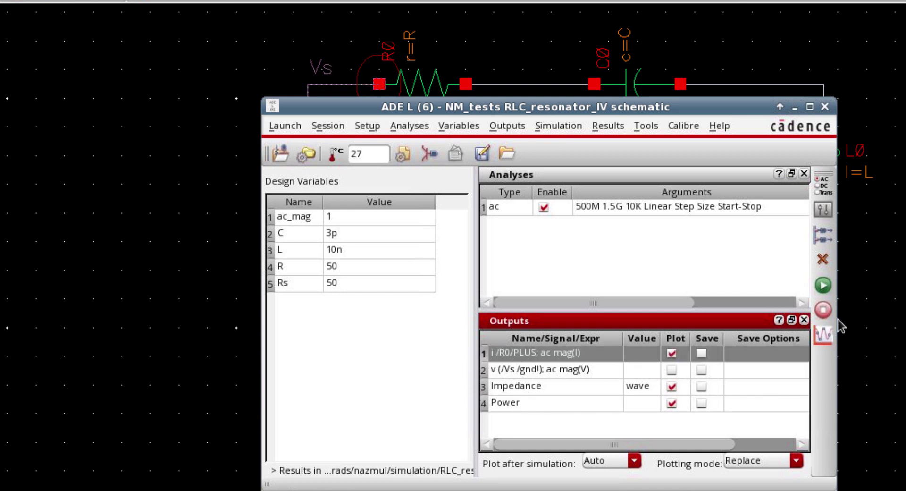
click(824, 335)
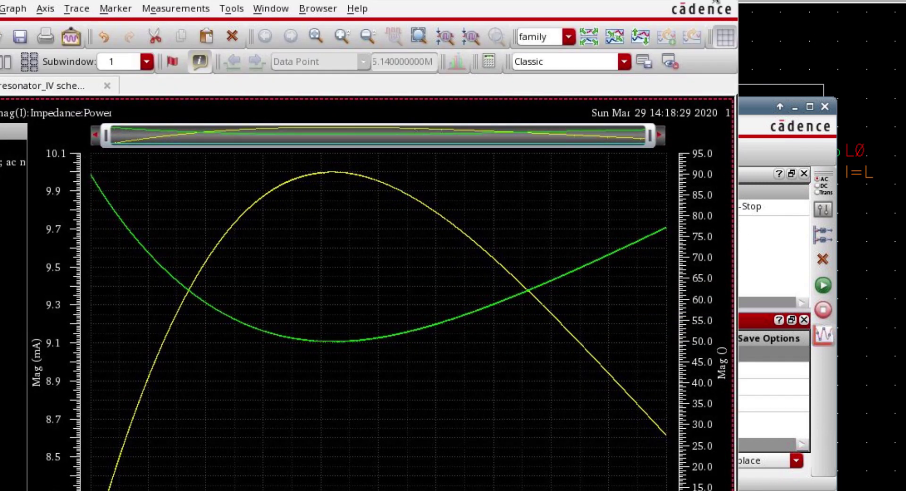
Step: Maximize the waveform window and move the Impedance trace to a new subwindow
click(717, 1)
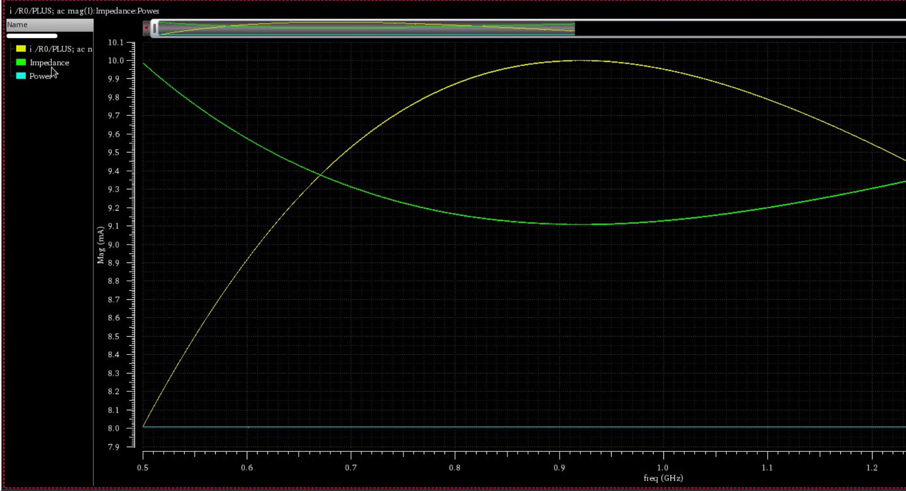
click(52, 68)
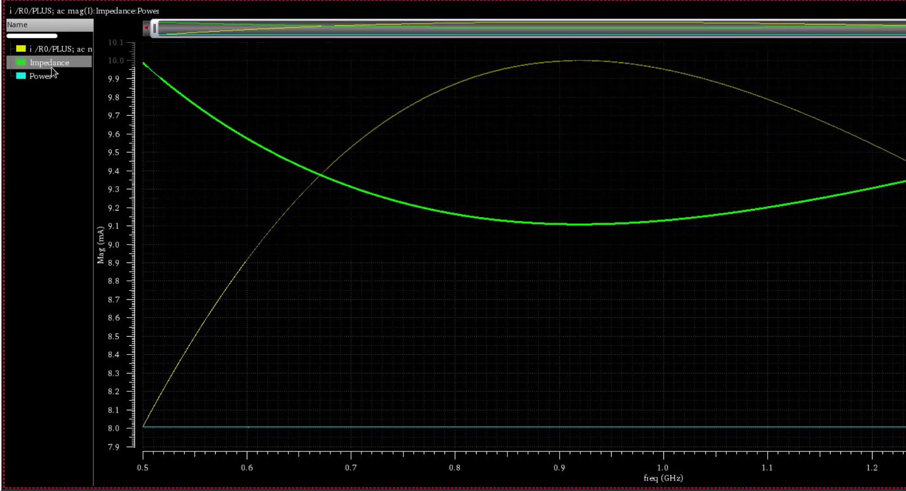
right_click(51, 67)
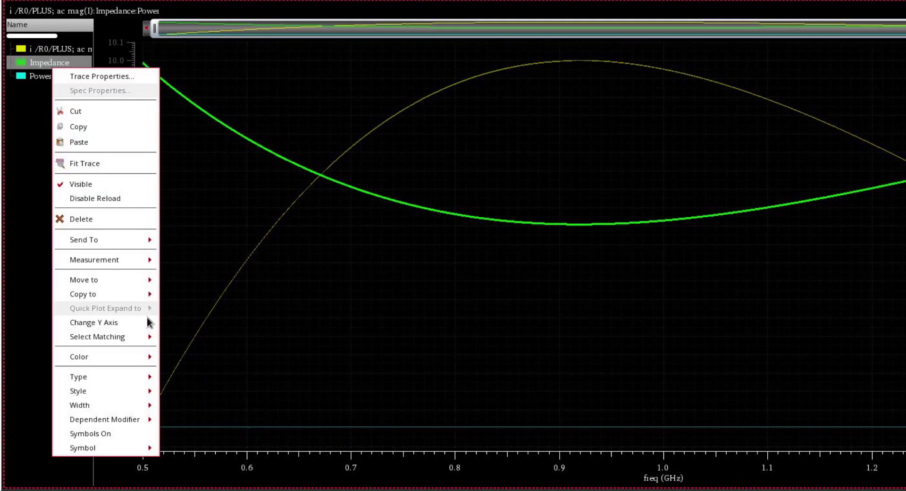
mouse_move(151, 274)
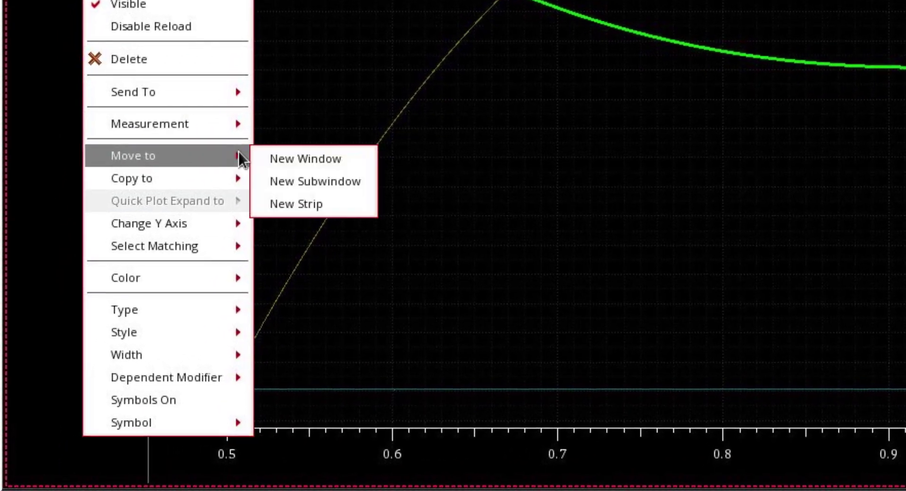
click(182, 289)
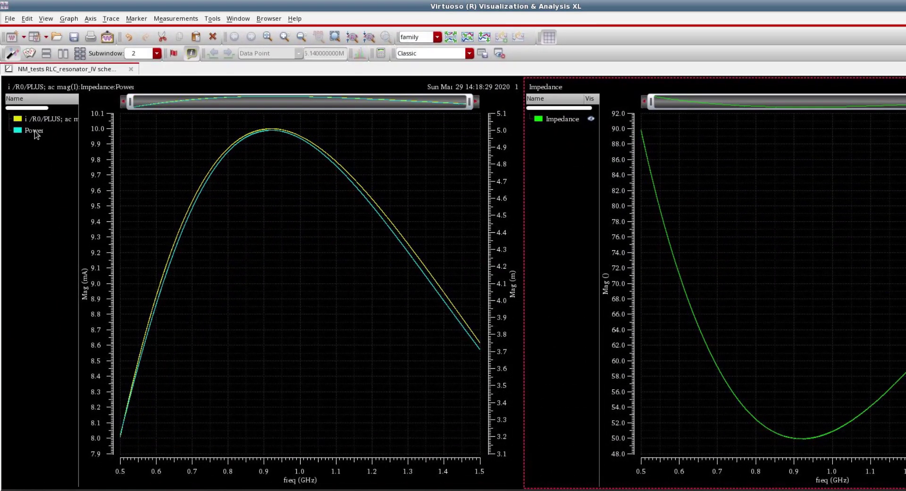
Step: Move the Power trace into its own subwindow and select its curve
click(37, 132)
right_click(40, 134)
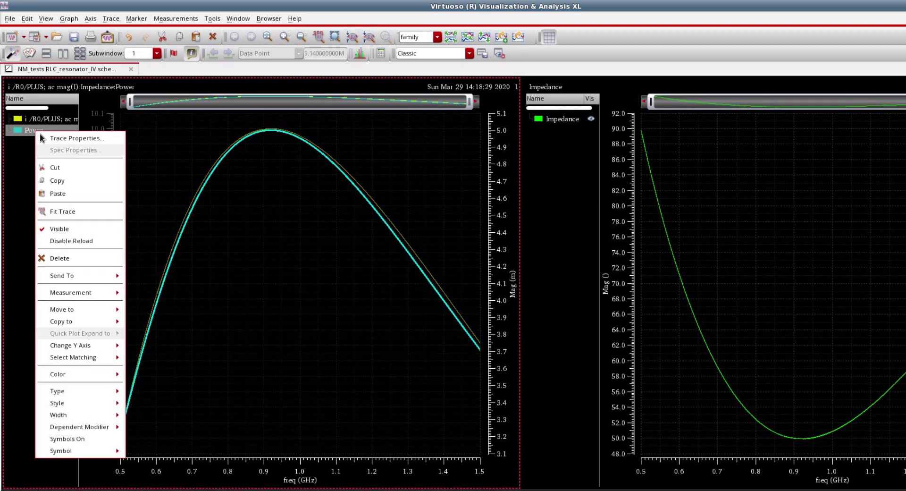
mouse_move(117, 309)
click(140, 323)
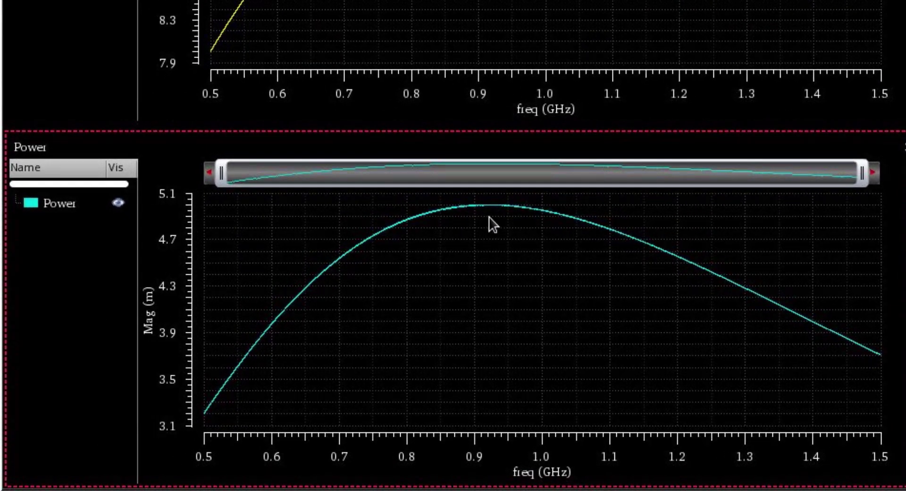
mouse_move(487, 206)
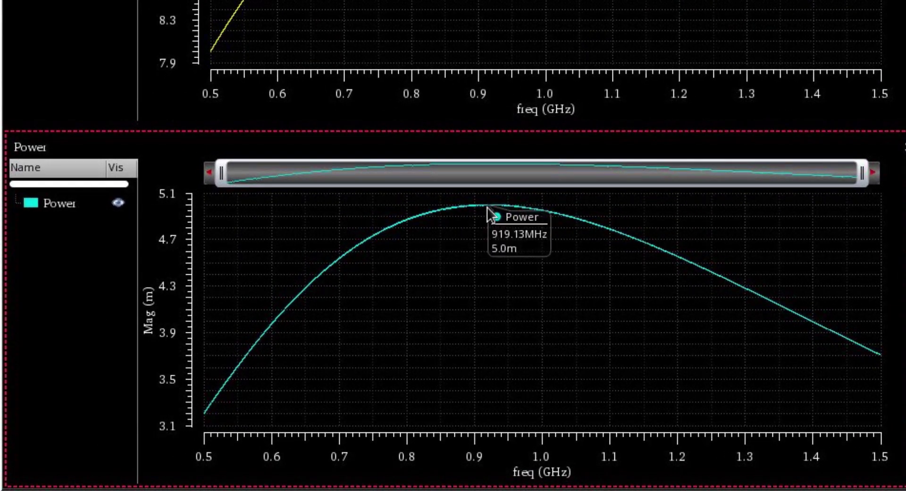
click(487, 207)
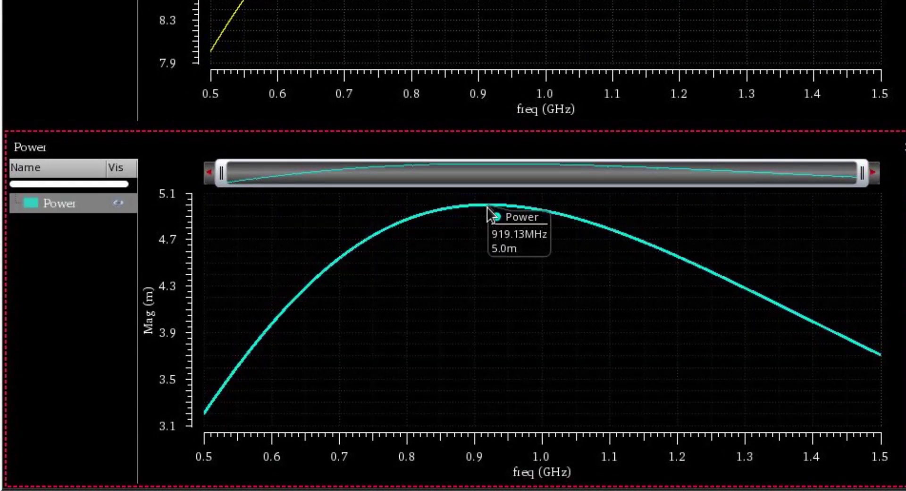
Step: Mark the Power peak with M3, reading 919.13 MHz and 5.0m
key(m)
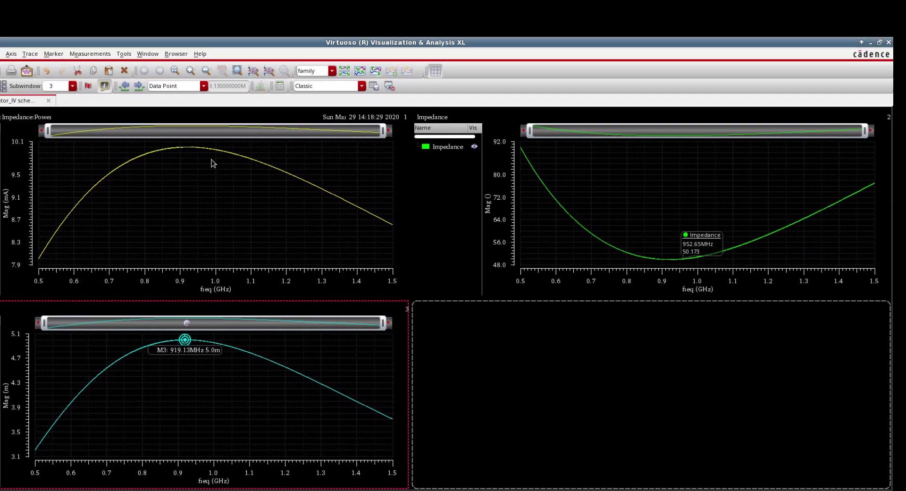
mouse_move(189, 152)
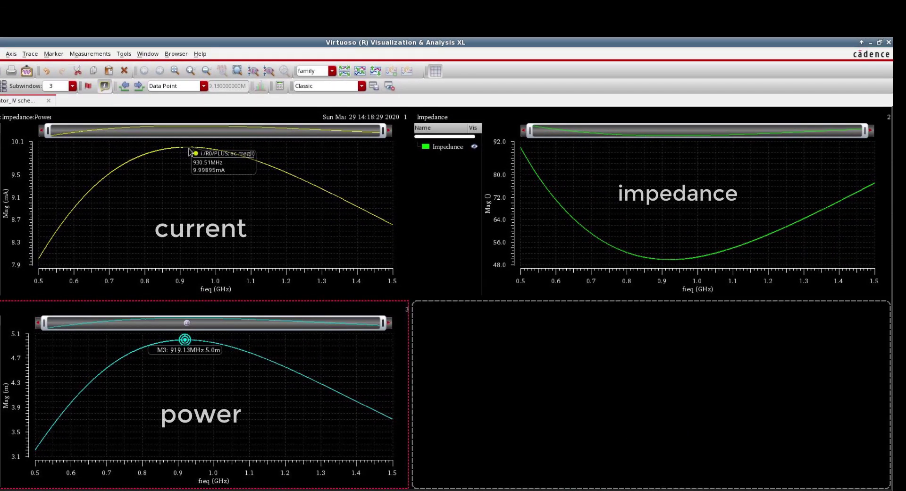